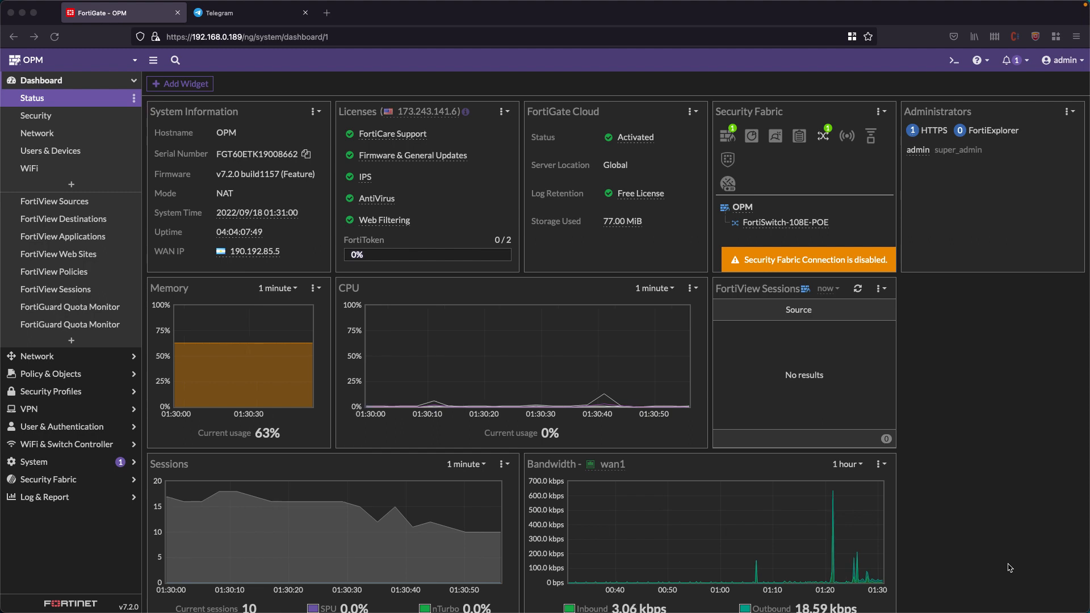
# Switch to Telegram, search for the verified BotFather bot and start a conversation with it
pyautogui.click(226, 14)
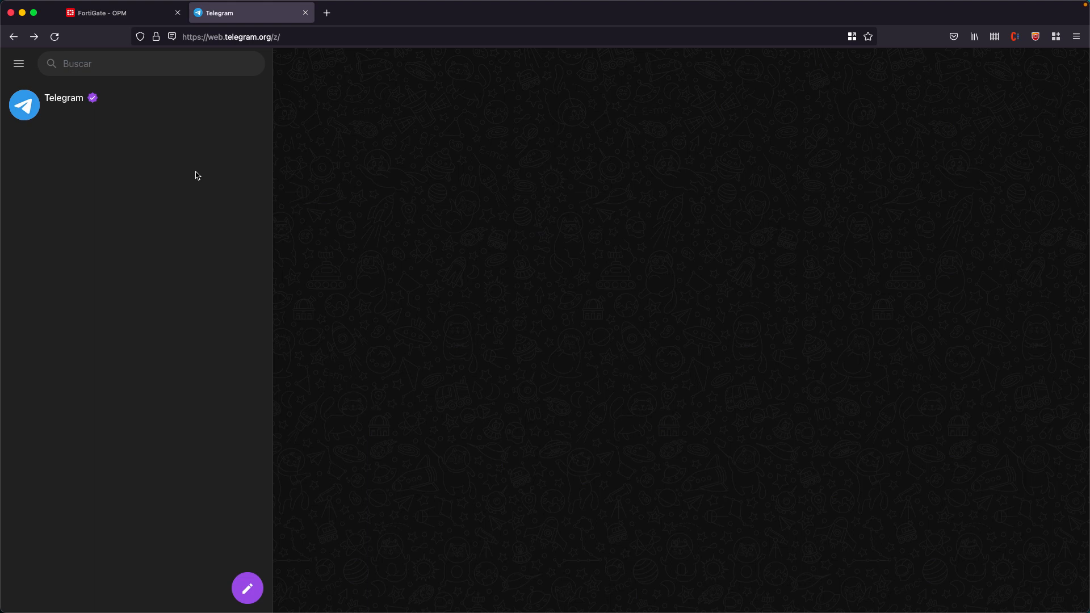
pyautogui.click(108, 64)
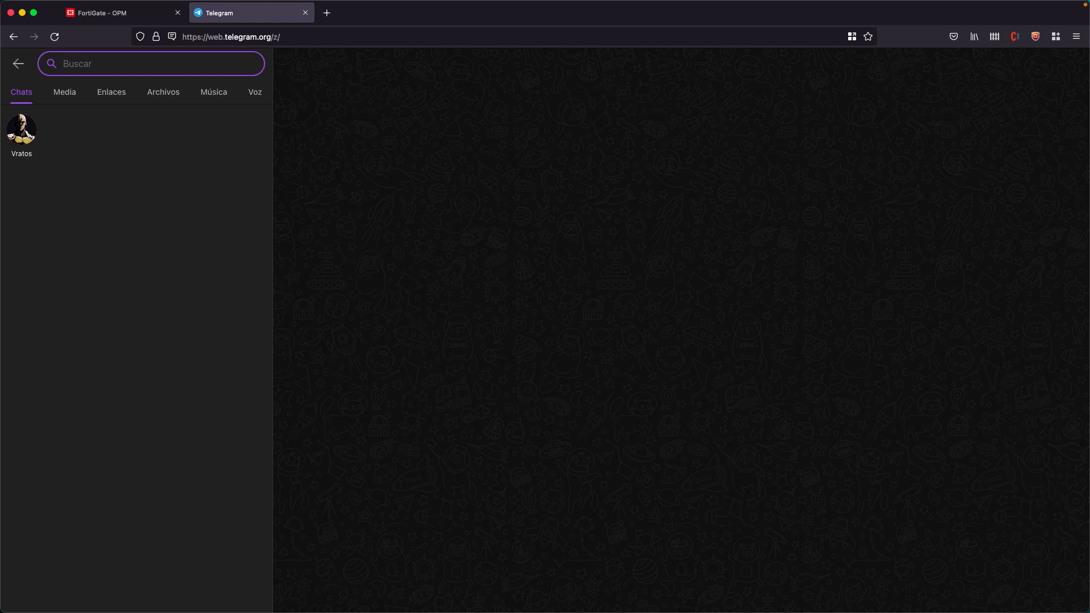
pyautogui.write('bortha')
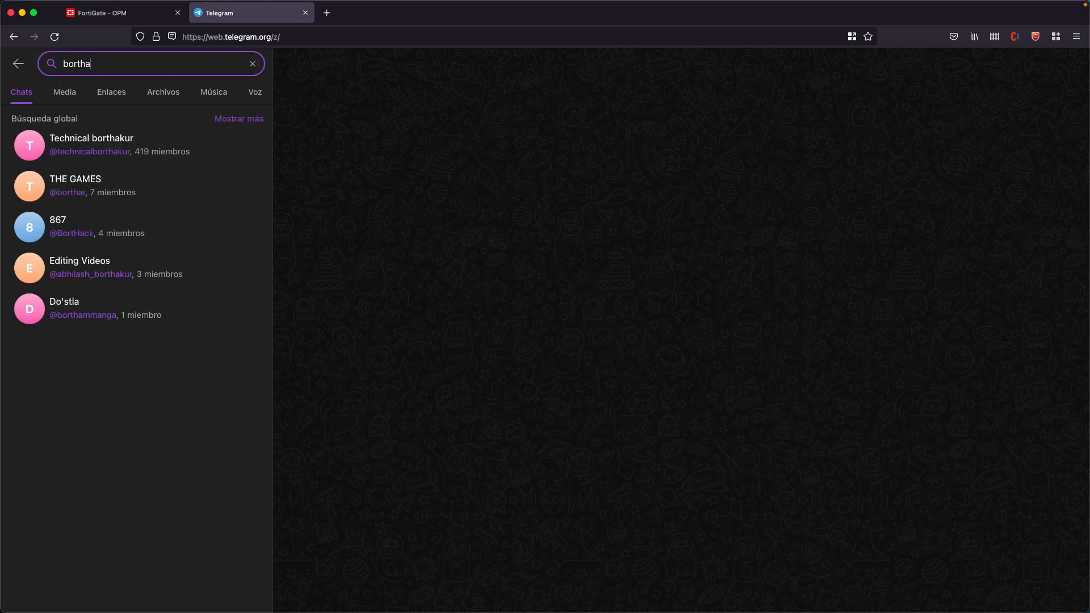
pyautogui.press('super+a')
pyautogui.write('botfa')
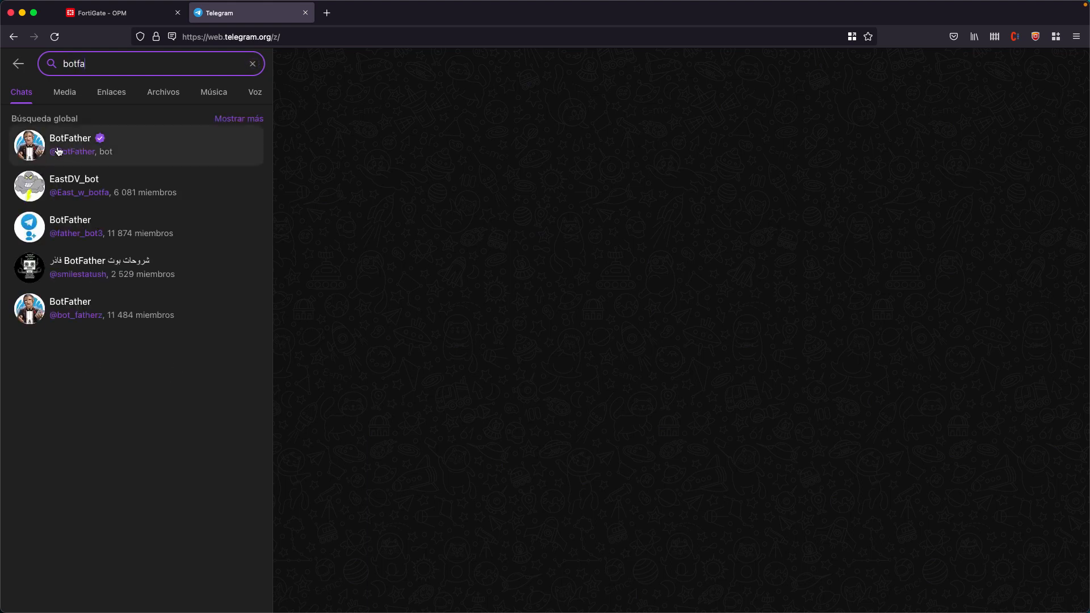
pyautogui.click(28, 147)
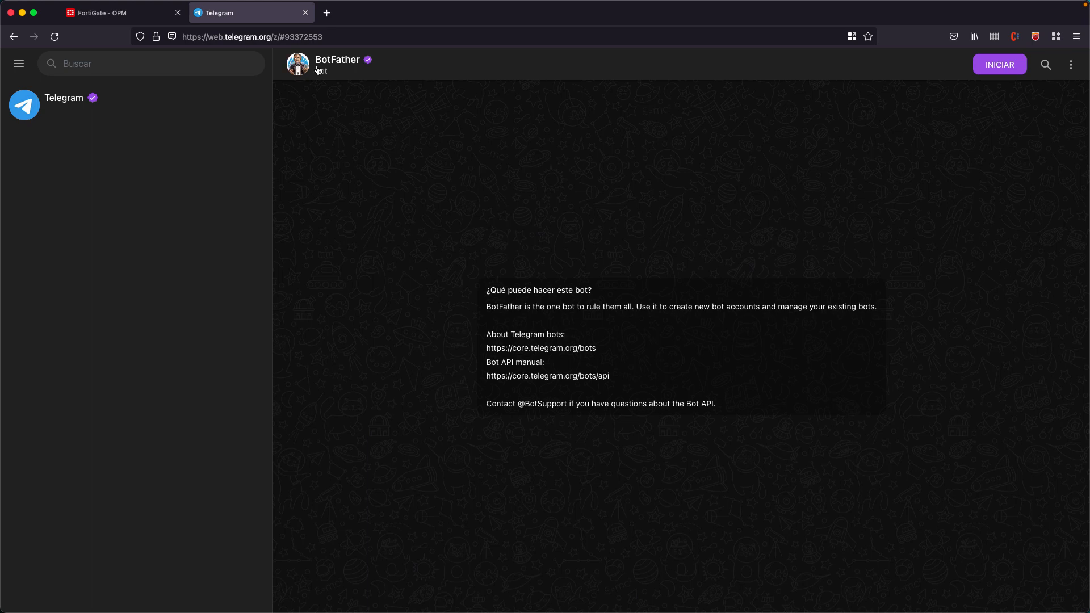
pyautogui.click(998, 65)
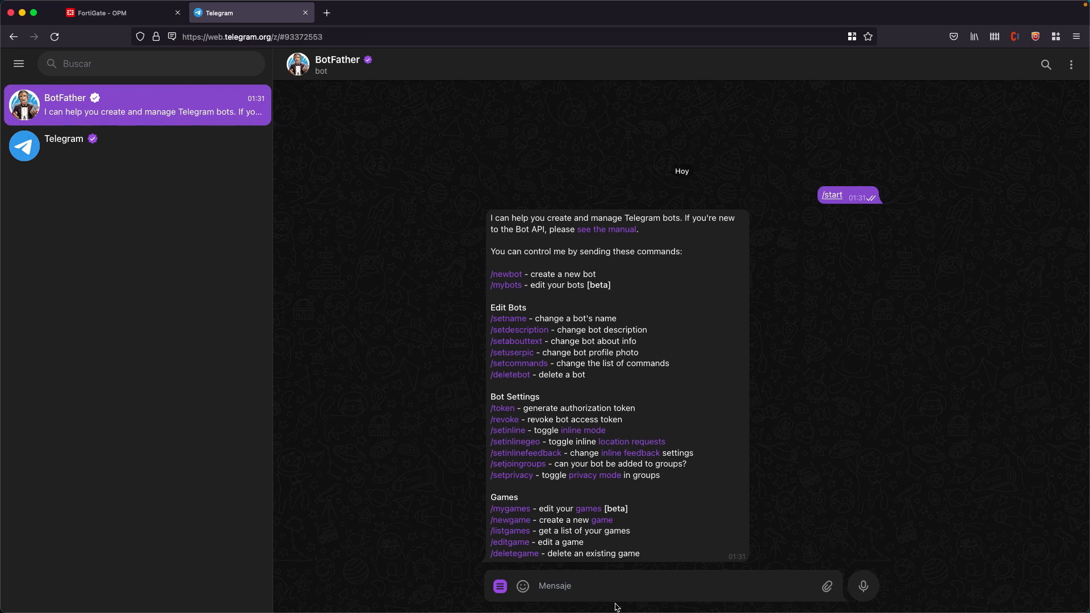
# Create a new bot through BotFather with the name demofgttelegram and the username demofgttelegrambot, and highlight its HTTP API token
pyautogui.write('/')
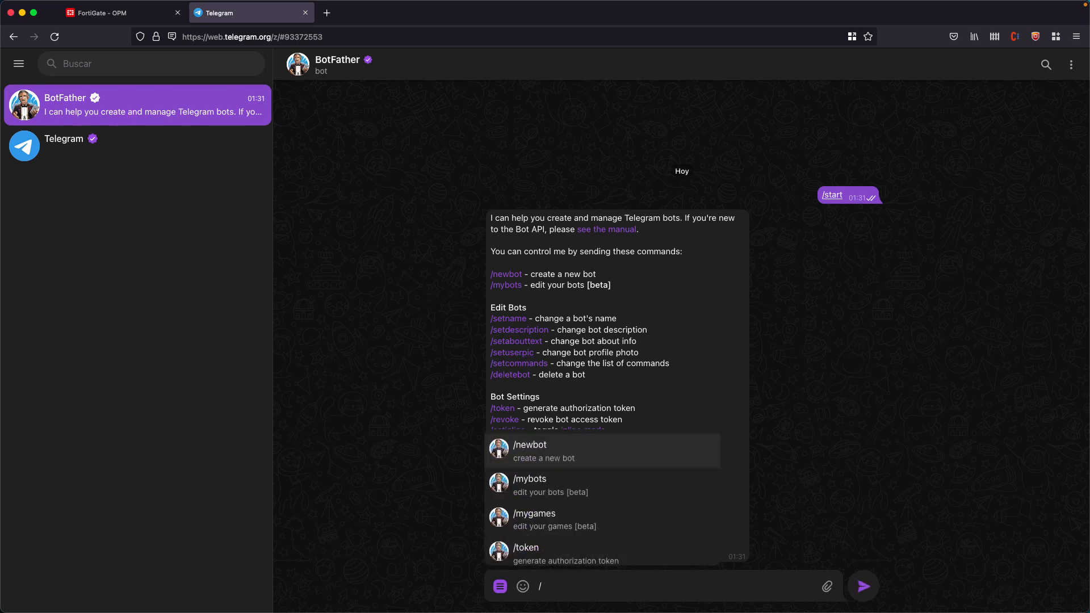
pyautogui.write('newbot')
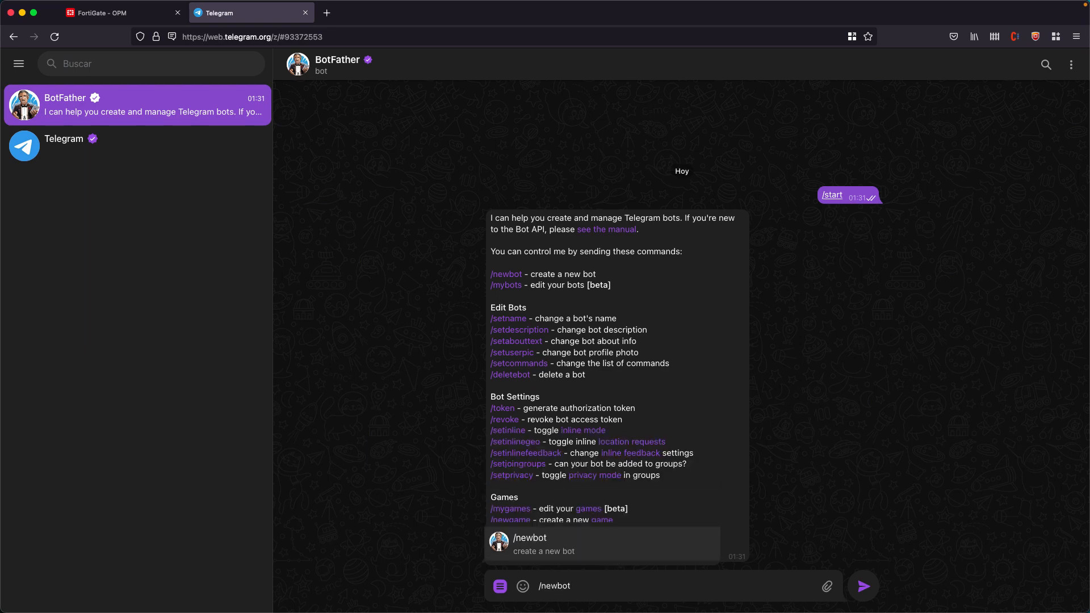
pyautogui.press('Return')
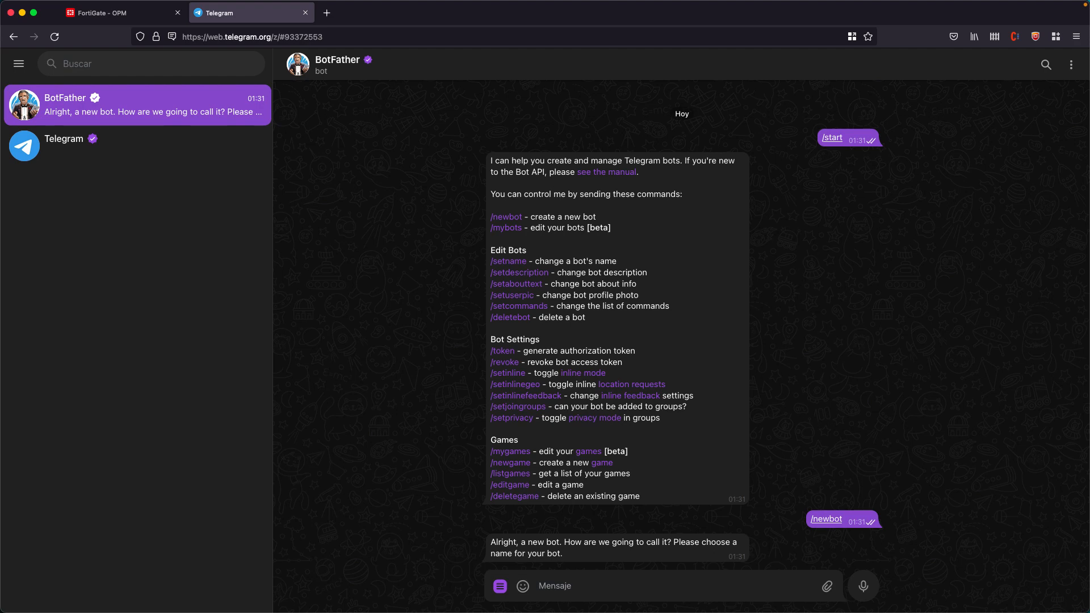
pyautogui.write('demofgttelegram')
pyautogui.press('Return')
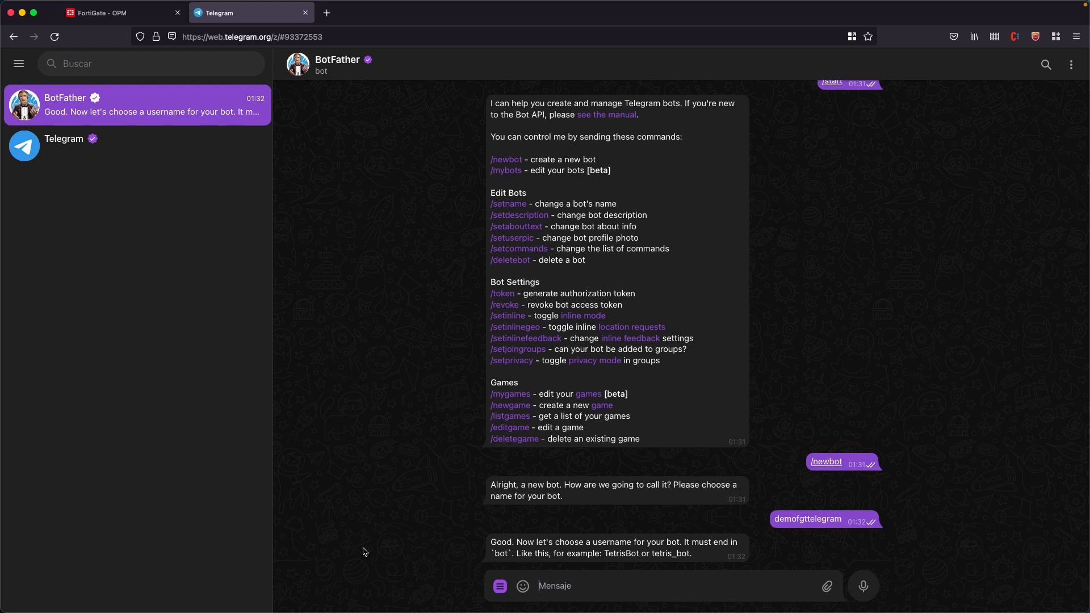
pyautogui.write('demofgttelegrambot')
pyautogui.press('Return')
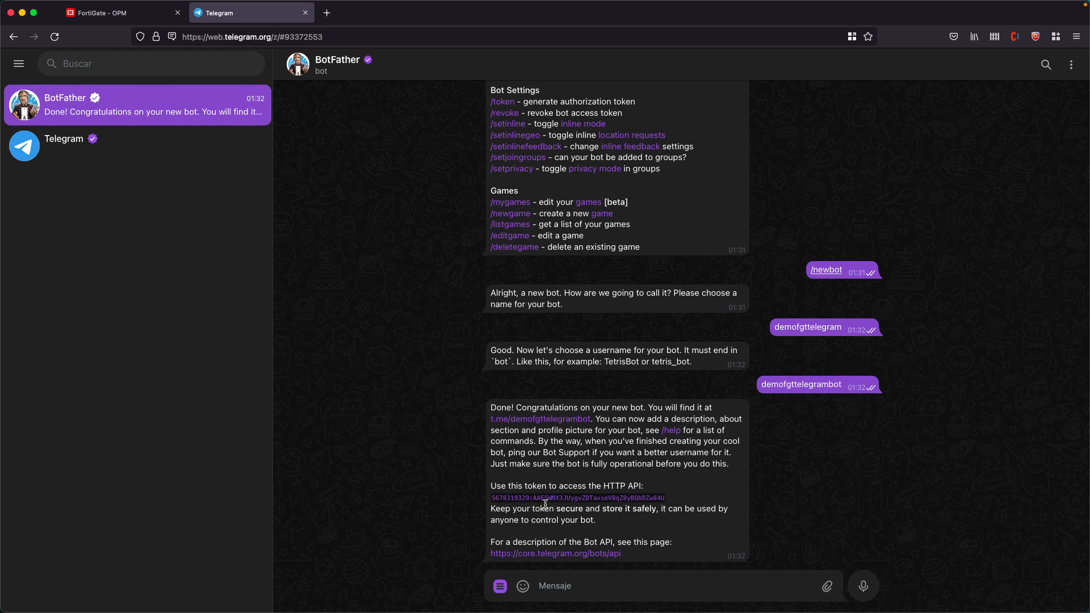
pyautogui.moveTo(672, 500); pyautogui.dragTo(493, 505)
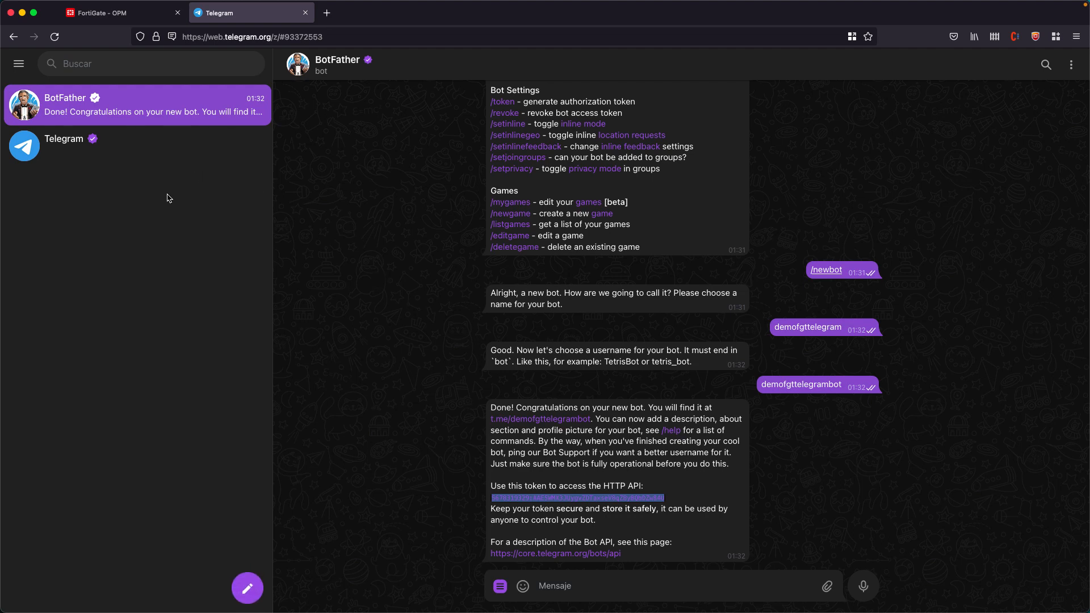
# Begin a new group and add the bot as its member by copying the username demofgttelegrambot into the member search
pyautogui.click(247, 590)
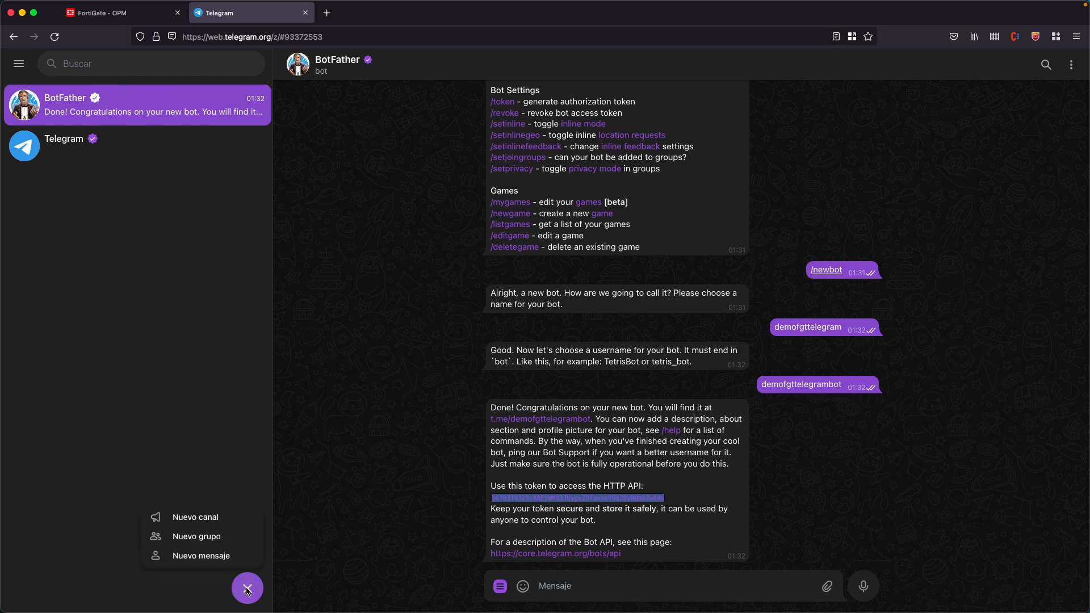
pyautogui.click(195, 539)
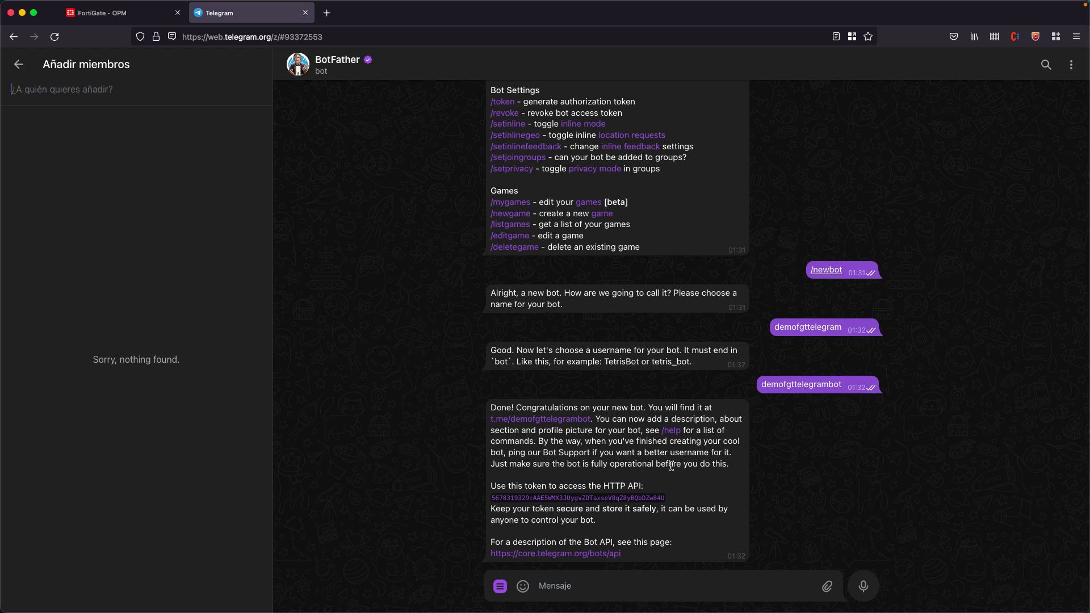
pyautogui.doubleClick(784, 389)
pyautogui.press('super+c')
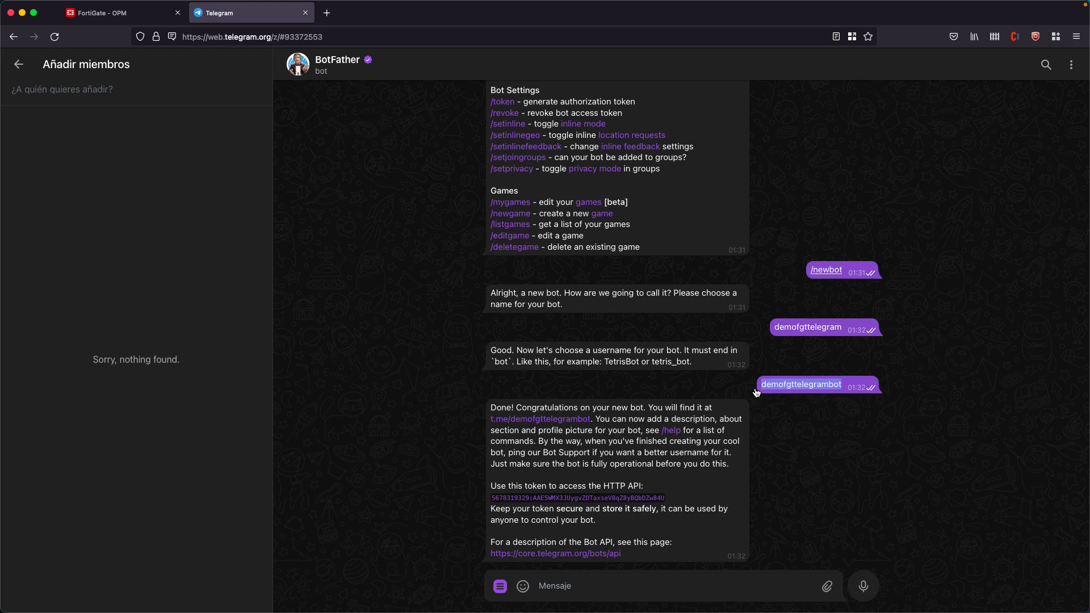
pyautogui.rightClick(786, 387)
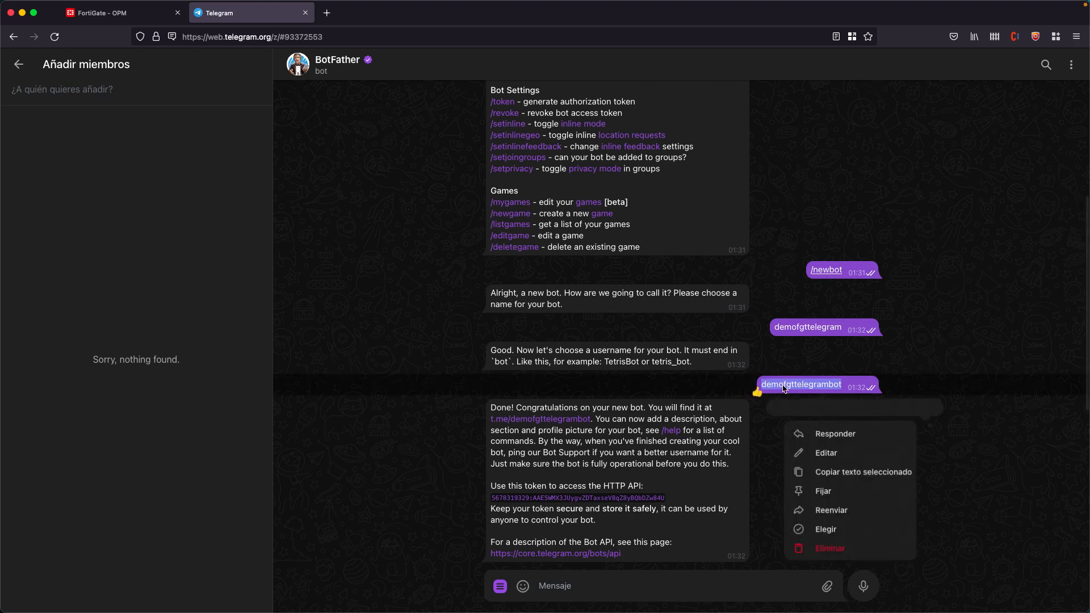
pyautogui.click(804, 476)
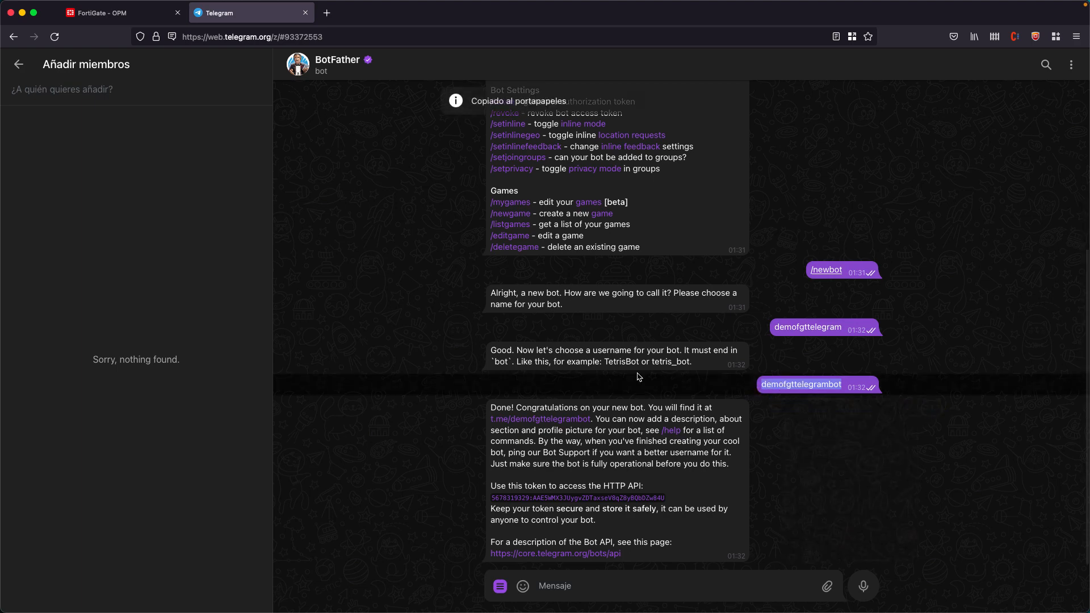
pyautogui.rightClick(115, 90)
pyautogui.click(149, 155)
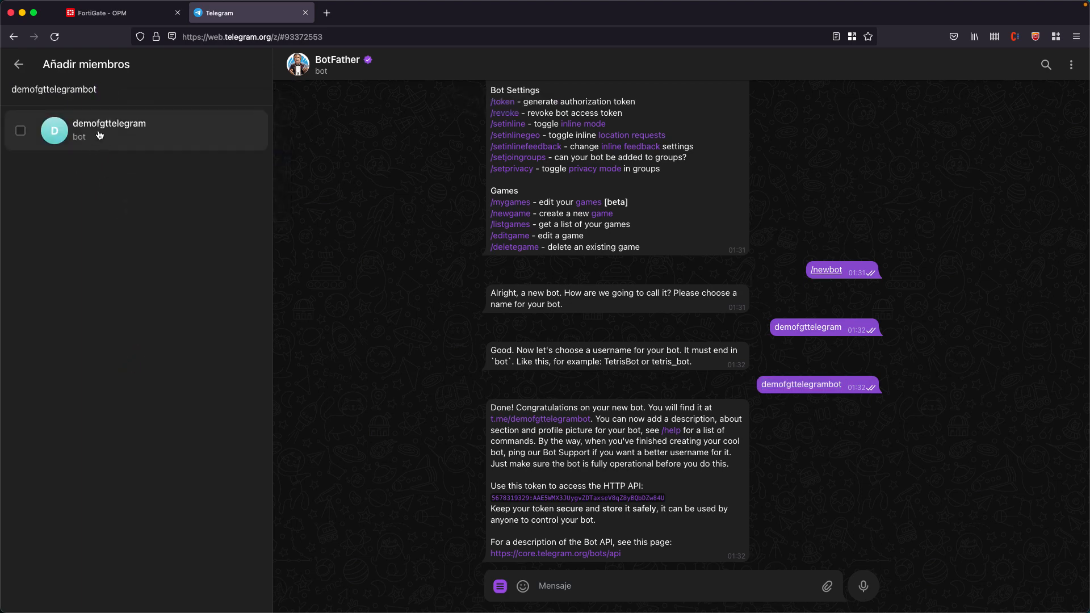
pyautogui.click(21, 133)
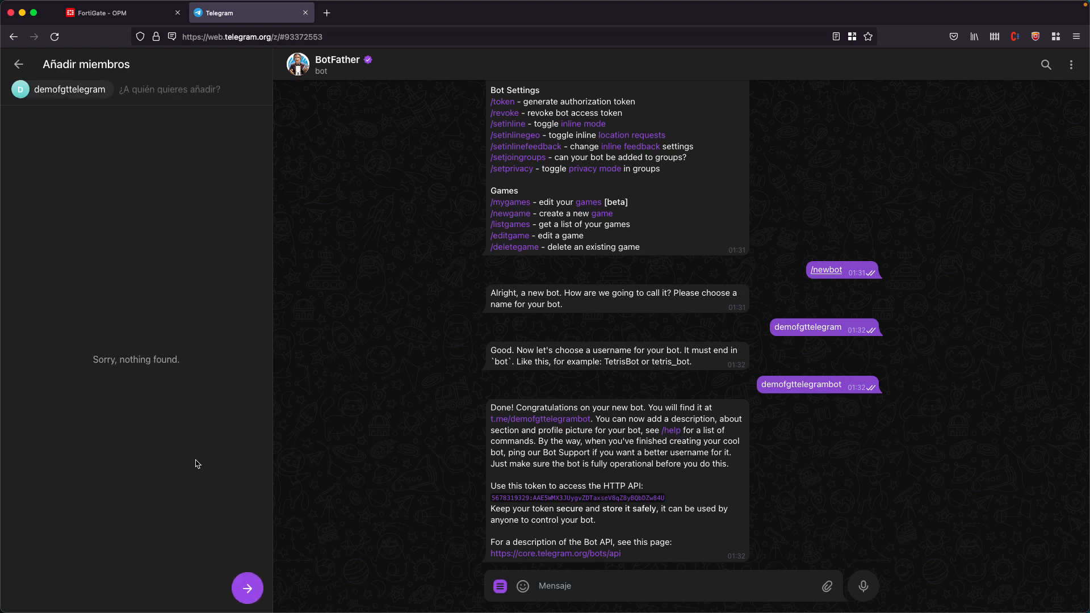
pyautogui.click(240, 582)
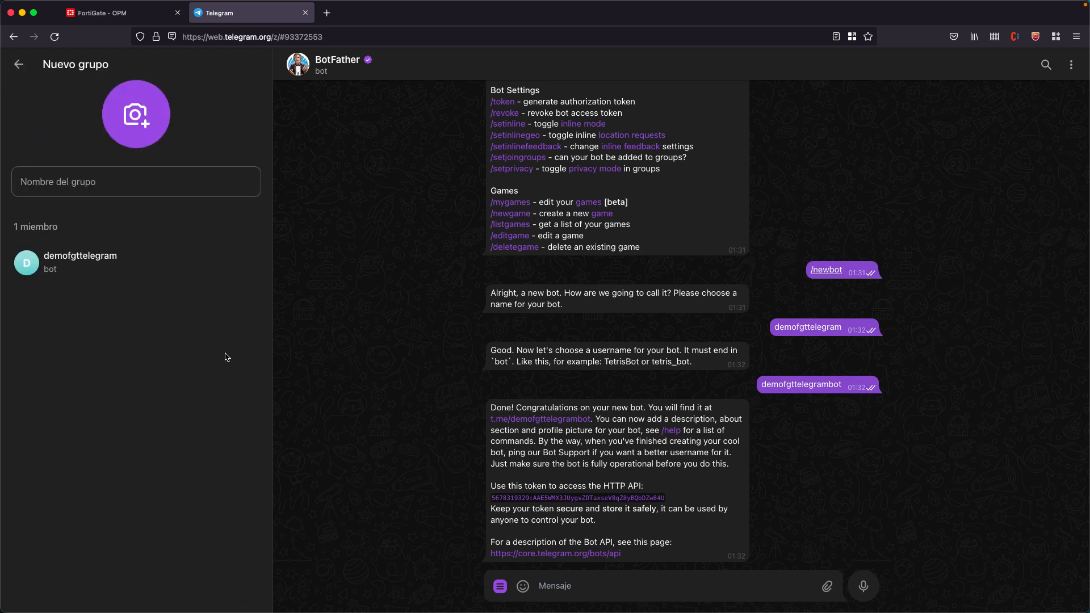
# Name the new group Alertas Fortigate and create it
pyautogui.click(175, 186)
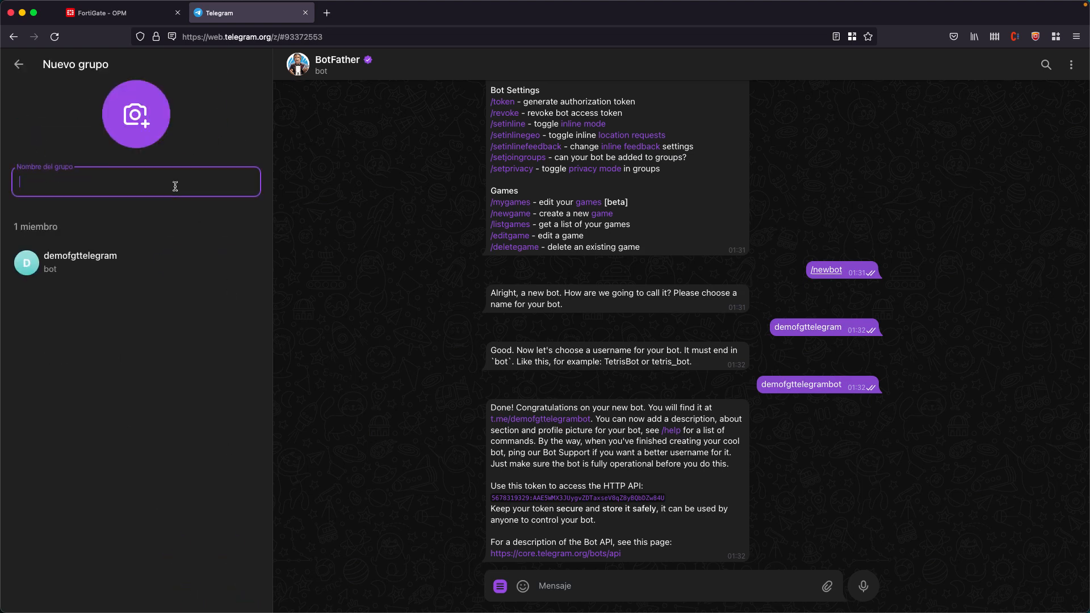
pyautogui.write('Alertas Fortigate')
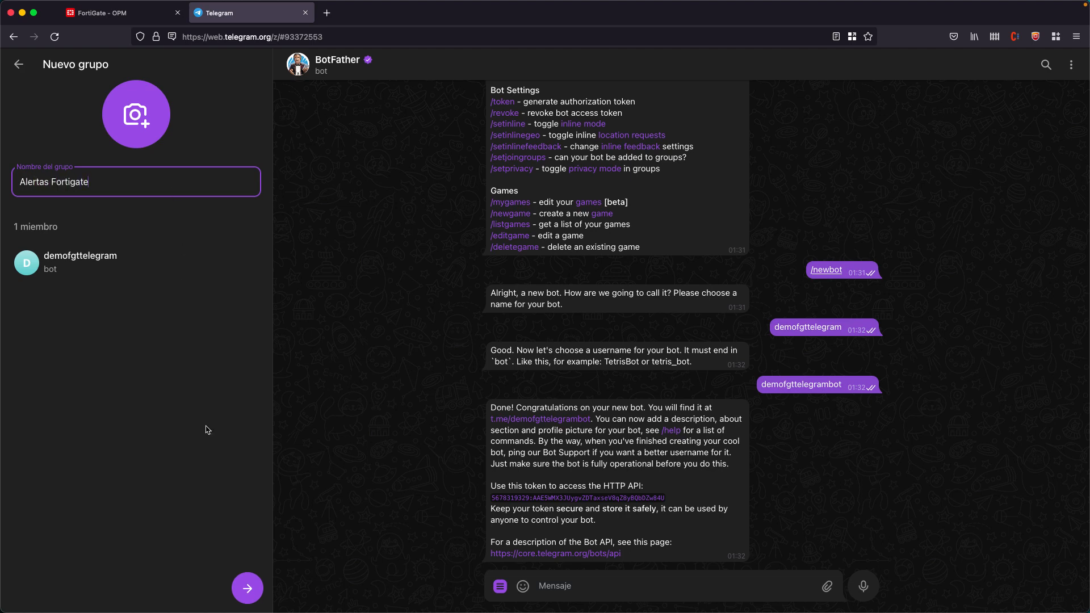
pyautogui.click(245, 588)
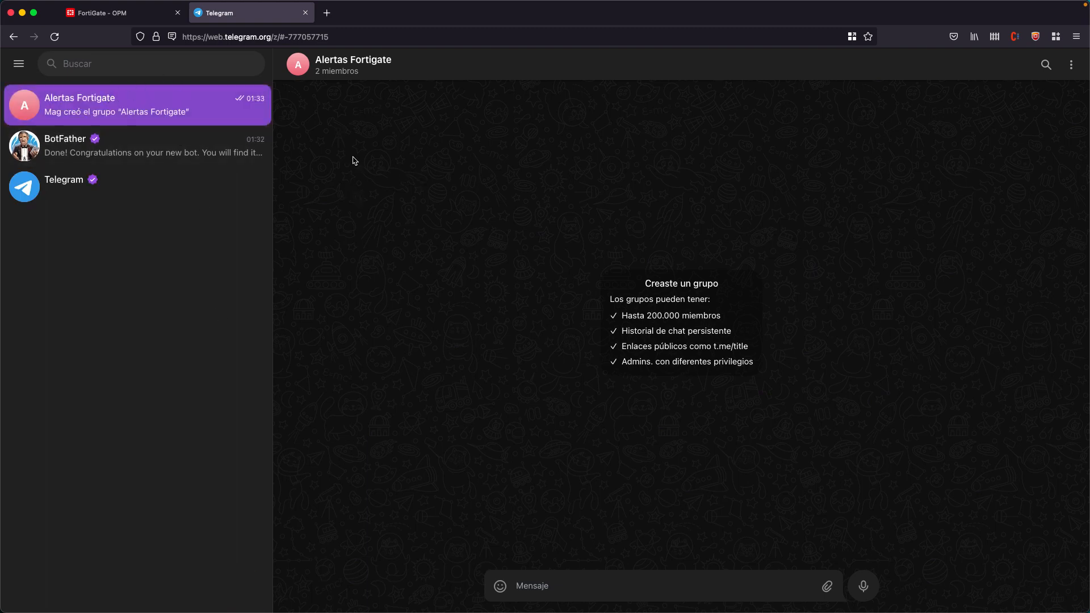
# Compare the BotFather and Alertas Fortigate chats and examine the group's chat ID in the web address
pyautogui.click(255, 152)
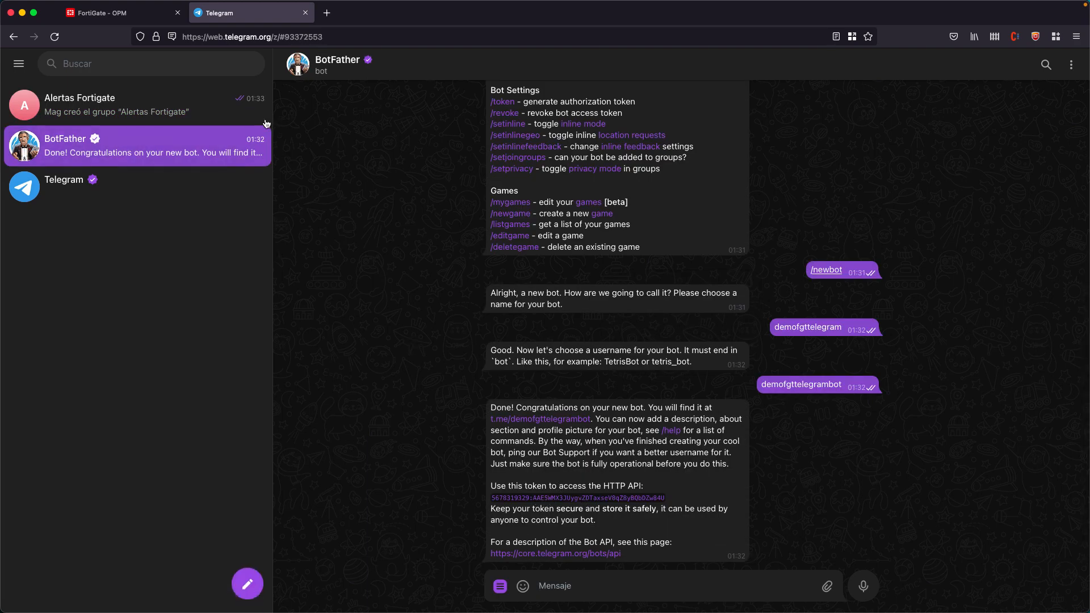
pyautogui.click(103, 113)
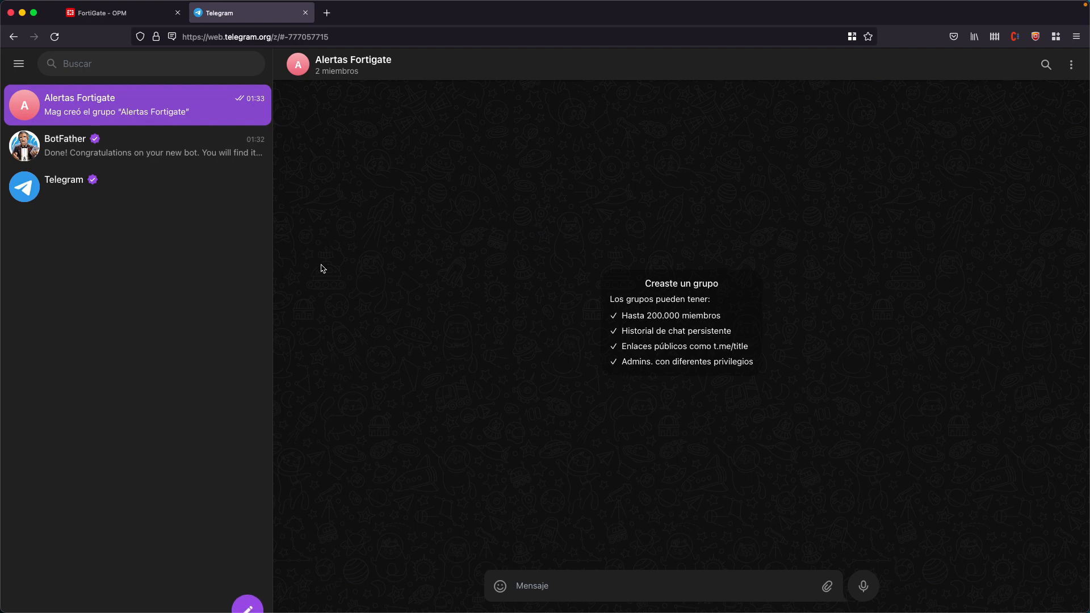
pyautogui.click(287, 36)
pyautogui.moveTo(284, 36); pyautogui.dragTo(344, 32)
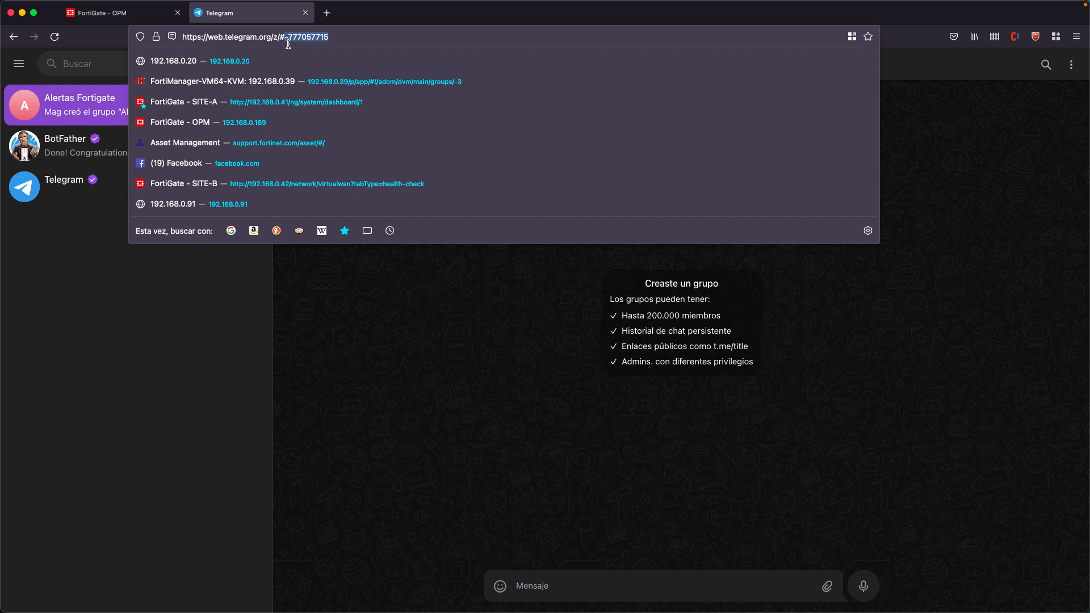
pyautogui.click(327, 325)
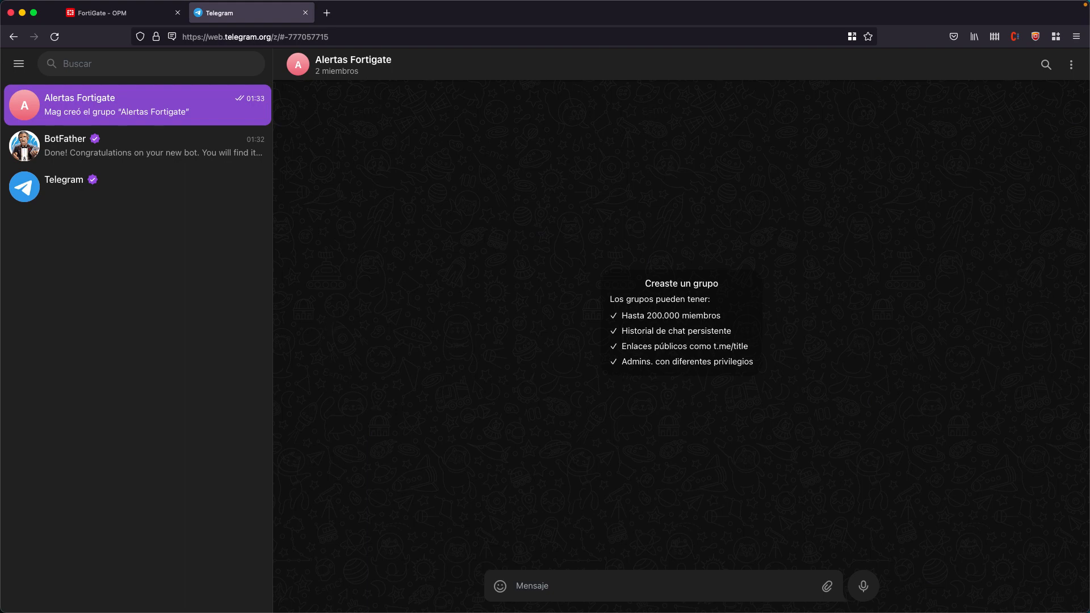
# In Notificaciones por telegram.txt, replace the bot token in the Version 7.0 y 7.2 webhook URI with the API token copied from the BotFather chat
pyautogui.press('super+Tab')
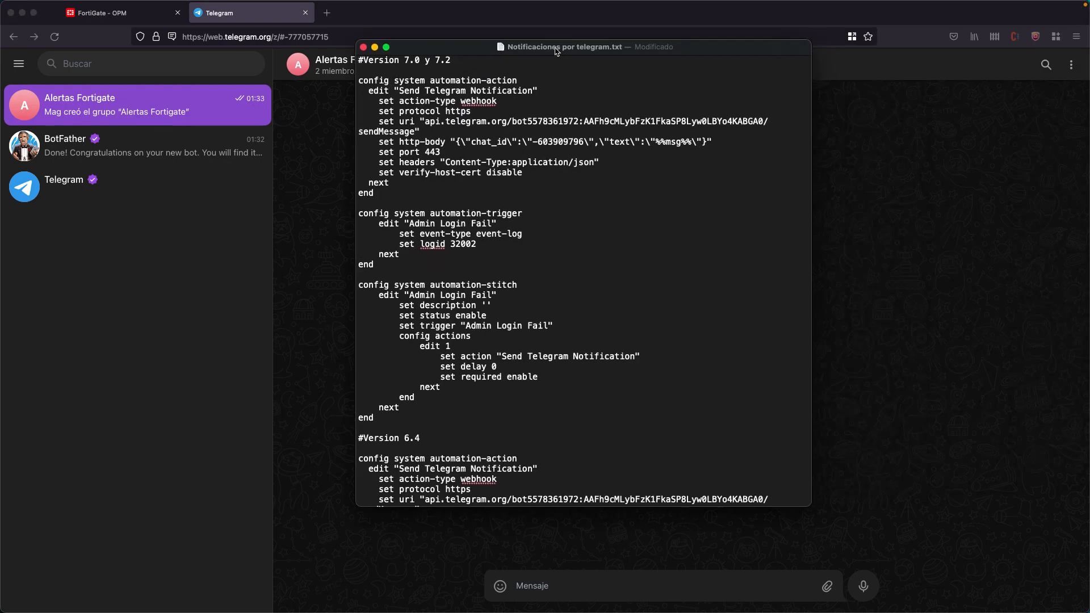
pyautogui.moveTo(456, 41); pyautogui.dragTo(432, 92)
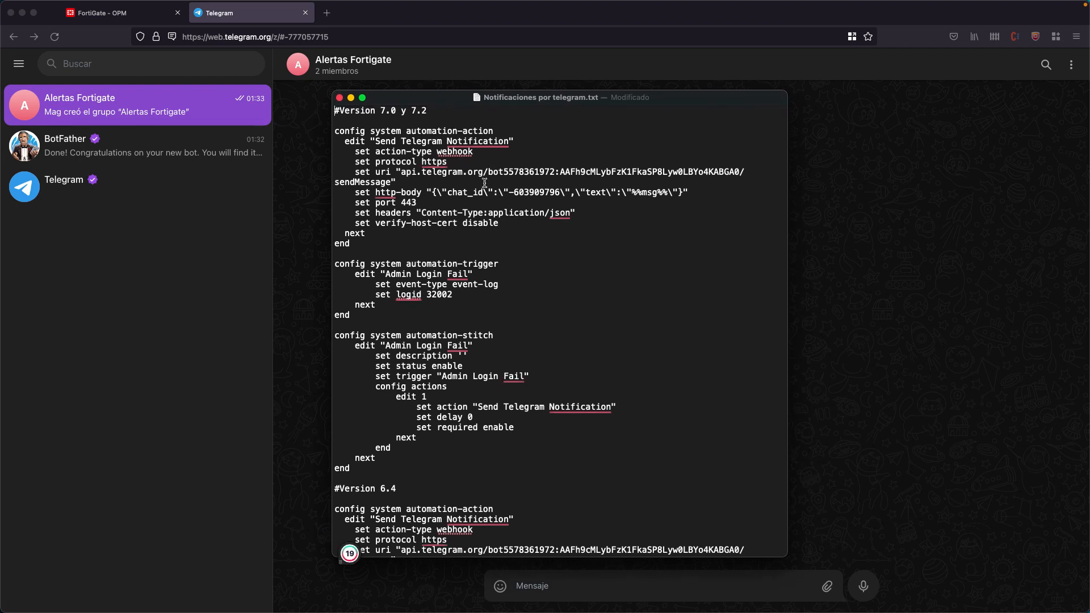
pyautogui.moveTo(504, 171); pyautogui.dragTo(736, 173)
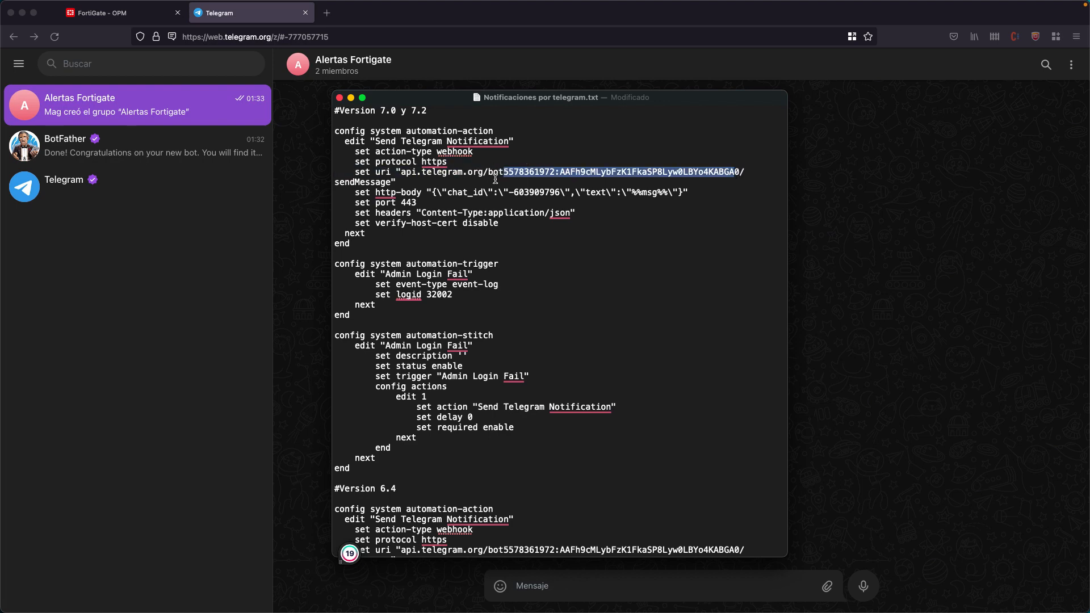
pyautogui.moveTo(498, 178); pyautogui.dragTo(509, 174)
pyautogui.click(74, 154)
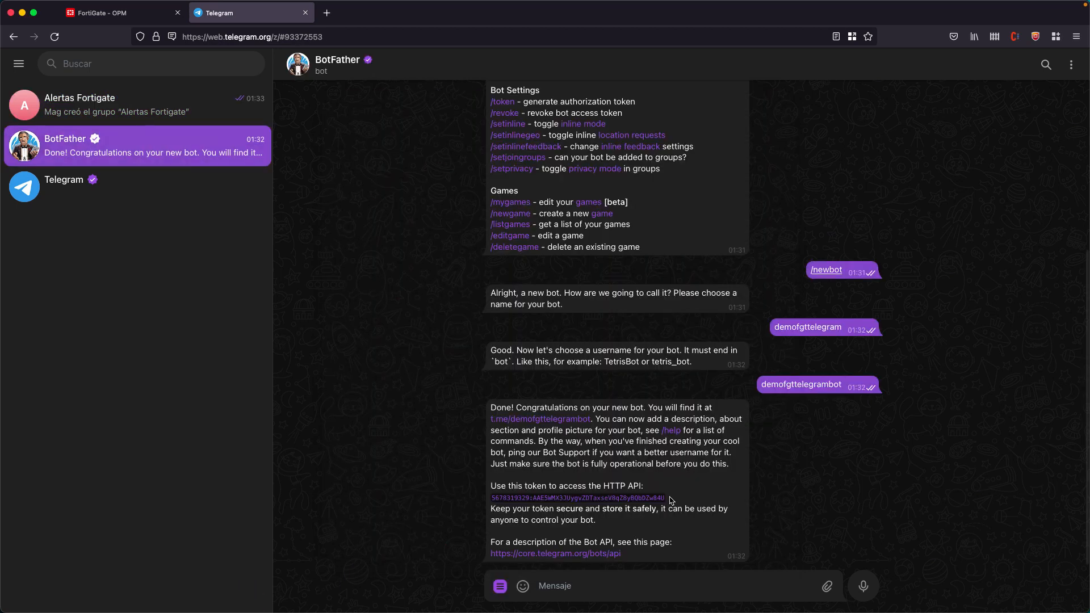
pyautogui.moveTo(661, 500); pyautogui.dragTo(493, 503)
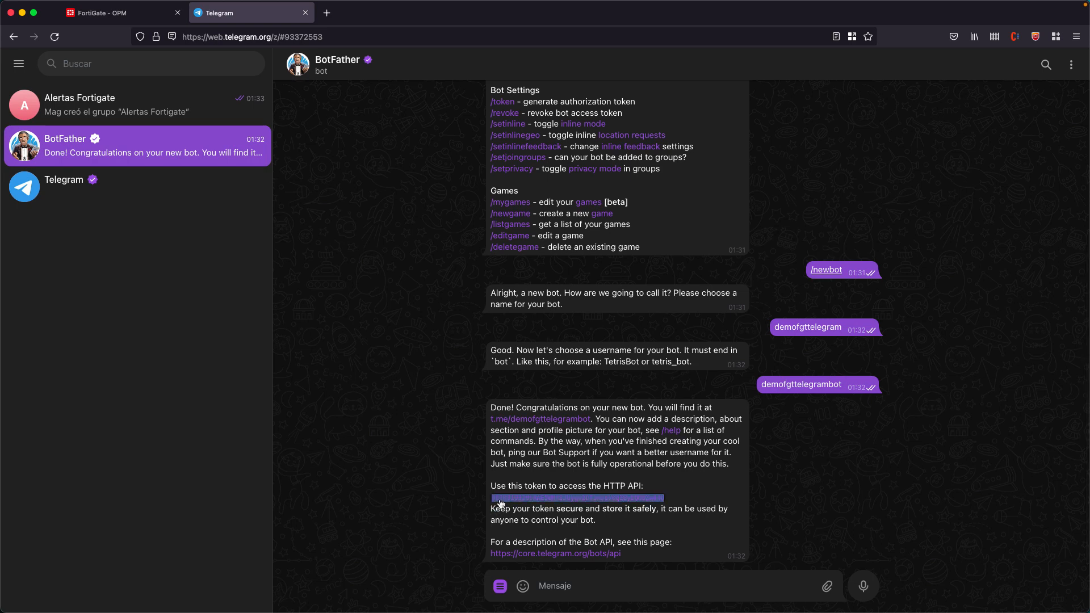
pyautogui.rightClick(500, 504)
pyautogui.click(530, 406)
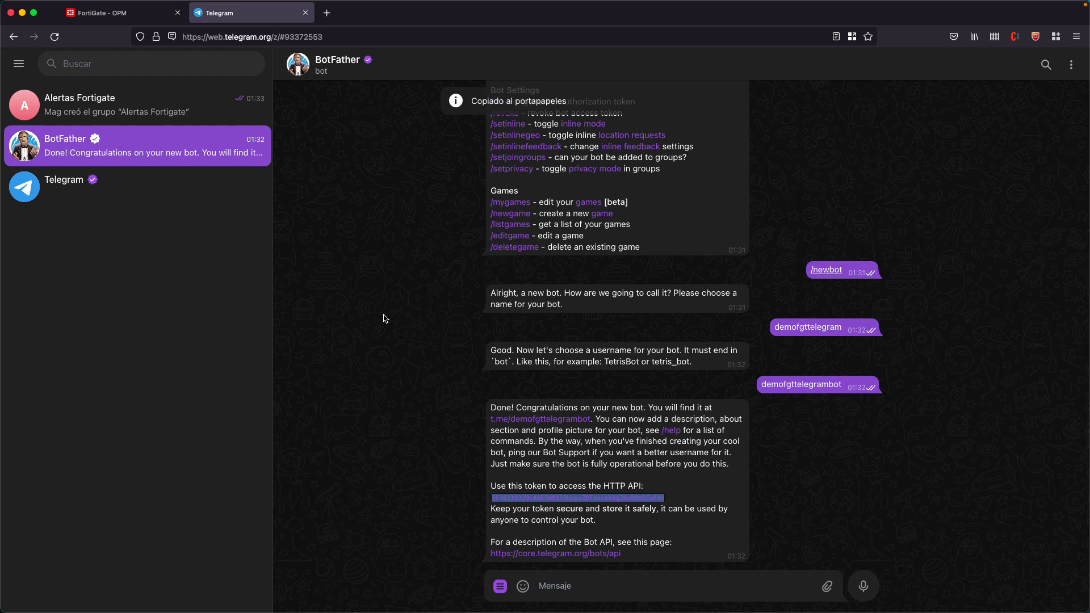
pyautogui.press('super+Tab')
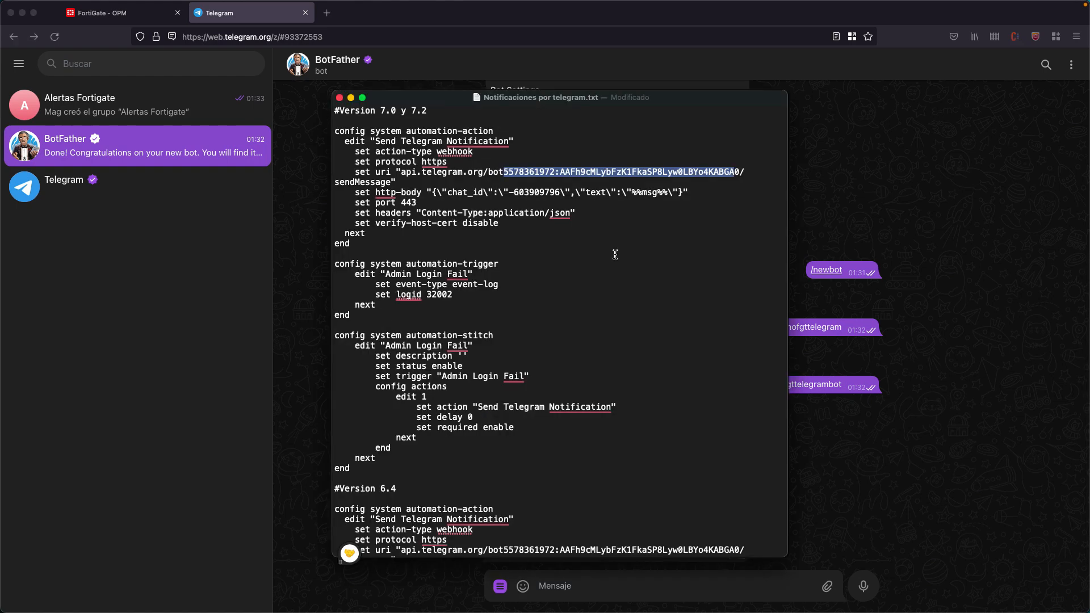
pyautogui.hotkey('shift', 'Right')
pyautogui.press('super+v')
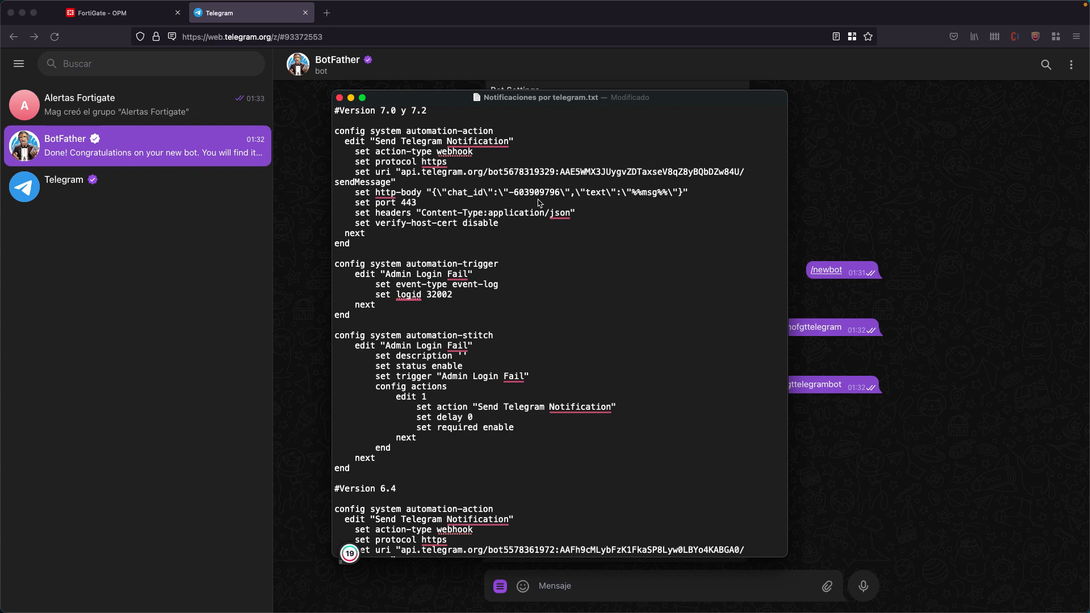
# Replace the chat_id value in the Version 7.0 y 7.2 http-body with the Alertas Fortigate group's chat ID copied from its web address
pyautogui.doubleClick(460, 193)
pyautogui.click(516, 194)
pyautogui.moveTo(514, 193); pyautogui.dragTo(549, 192)
pyautogui.press('BackSpace')
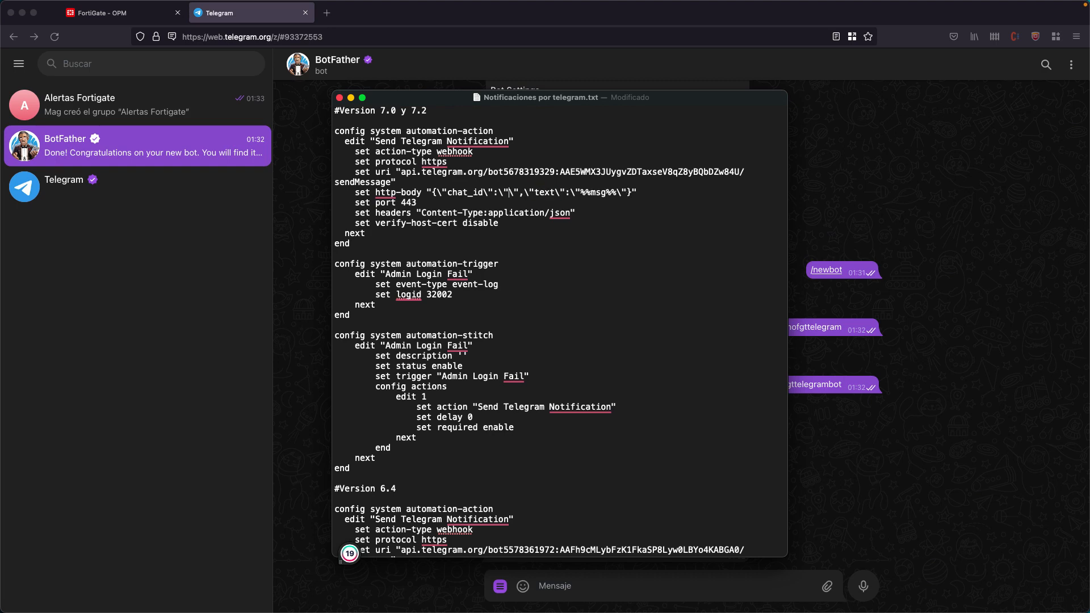
pyautogui.click(104, 146)
pyautogui.click(79, 106)
pyautogui.click(343, 37)
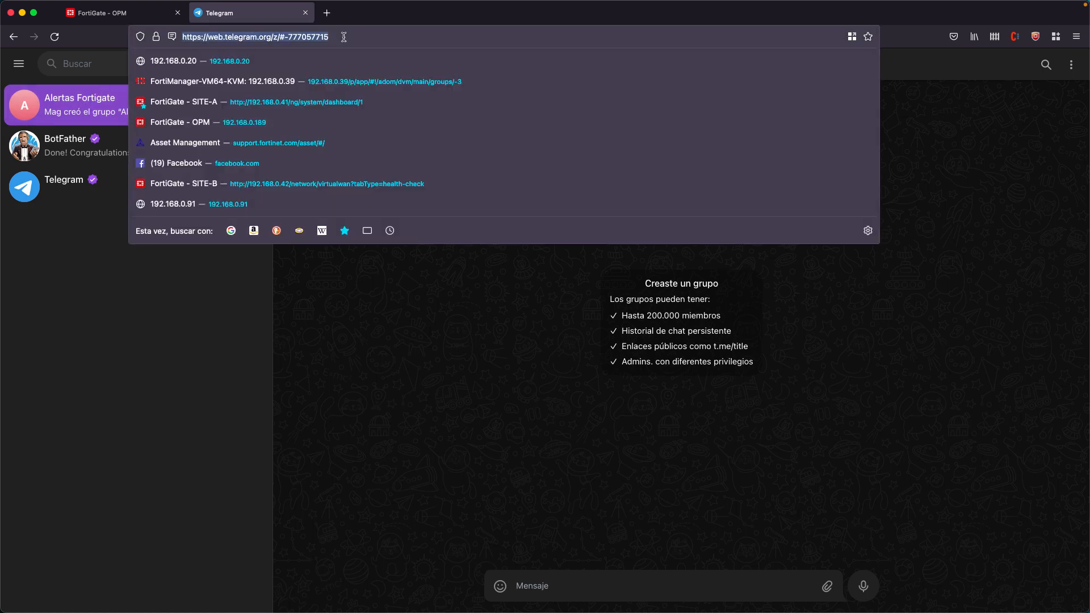
pyautogui.press('Right')
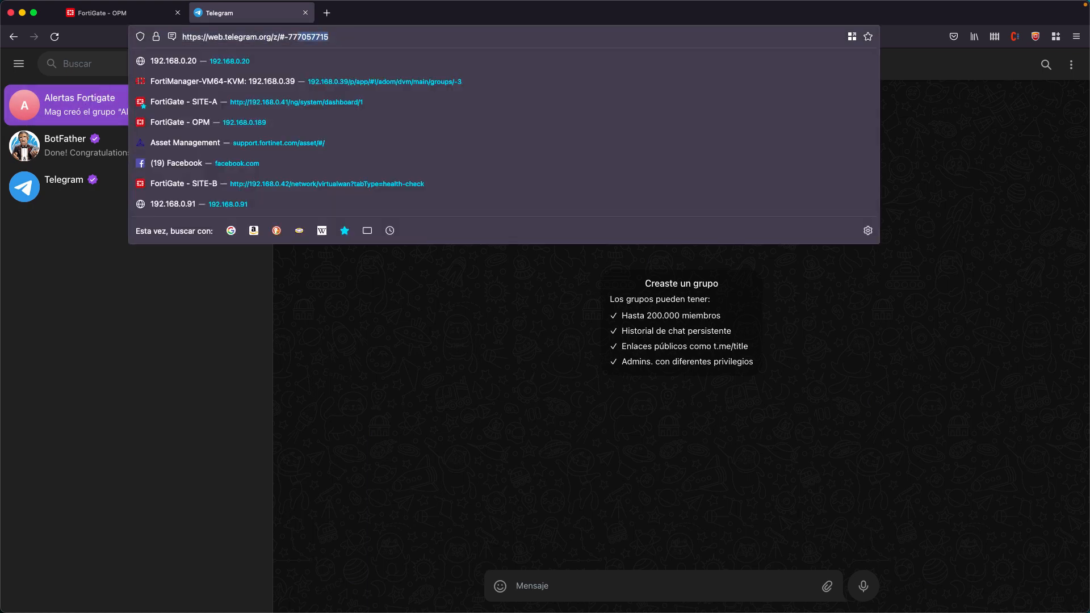
pyautogui.press('super+Tab')
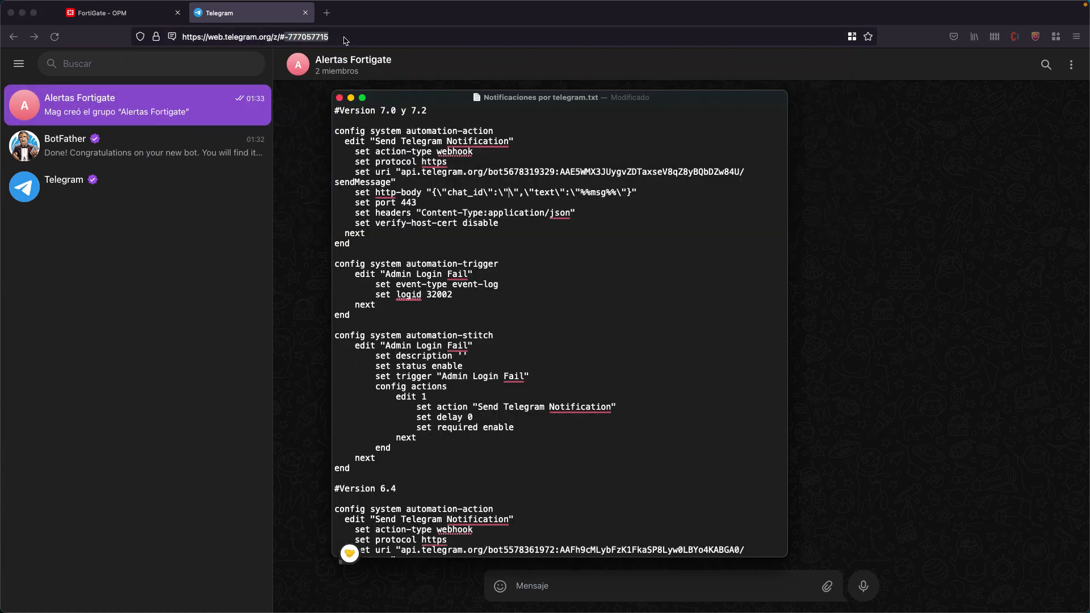
pyautogui.press('super+v')
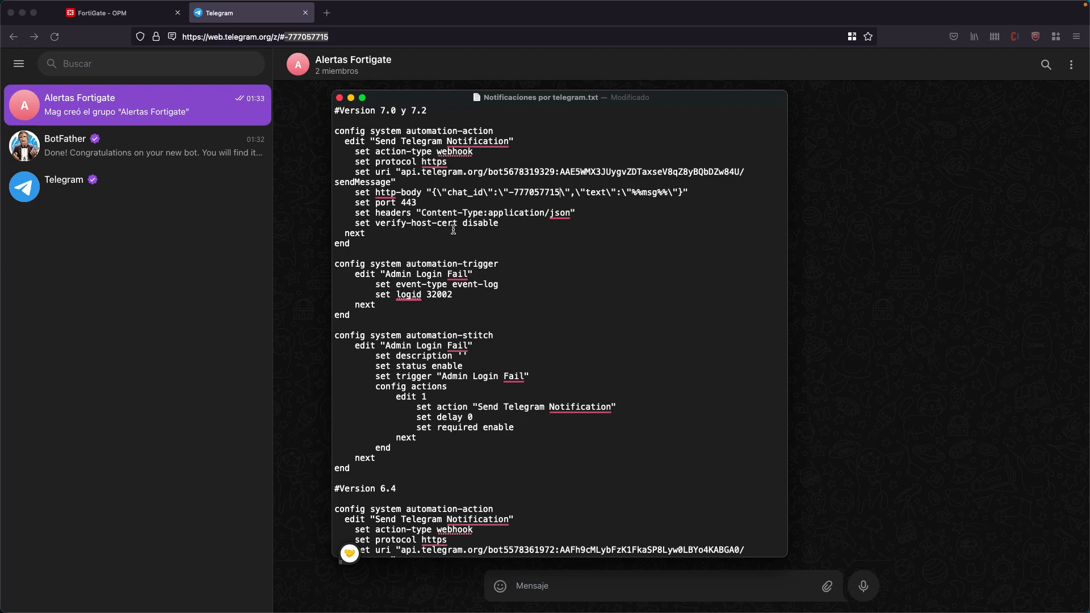
# Switch to the FortiGate web interface and look through the existing Security Fabric automation stitches, triggers and actions
pyautogui.click(111, 10)
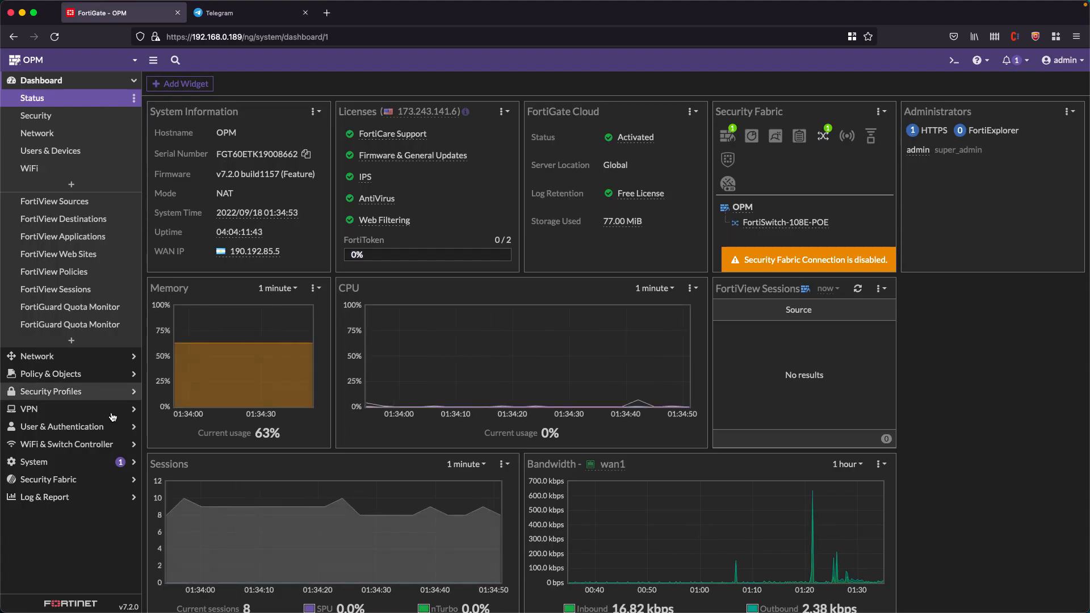
pyautogui.click(49, 480)
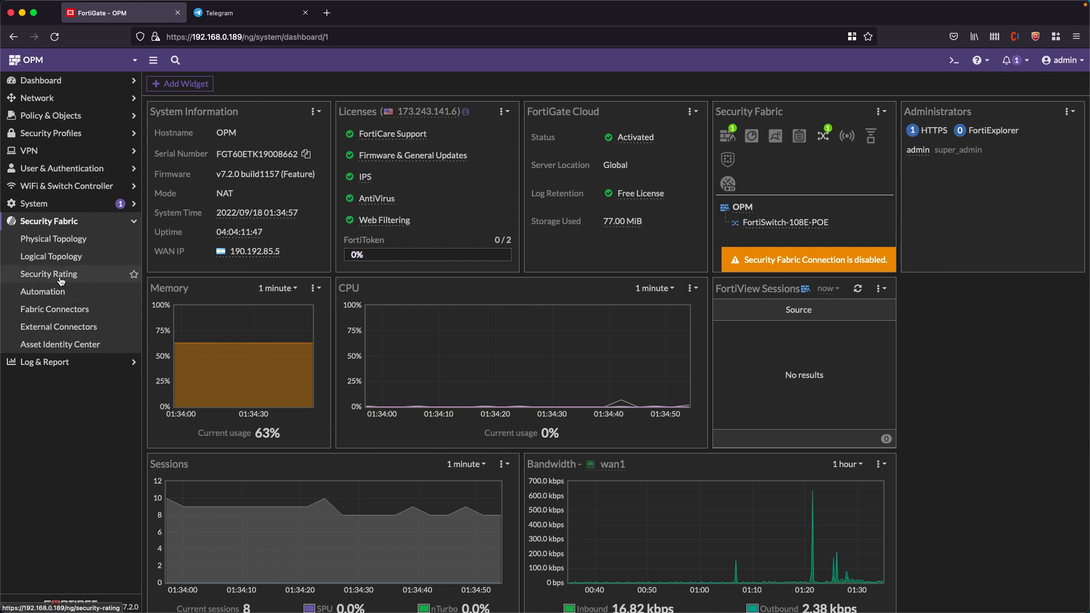
pyautogui.click(35, 294)
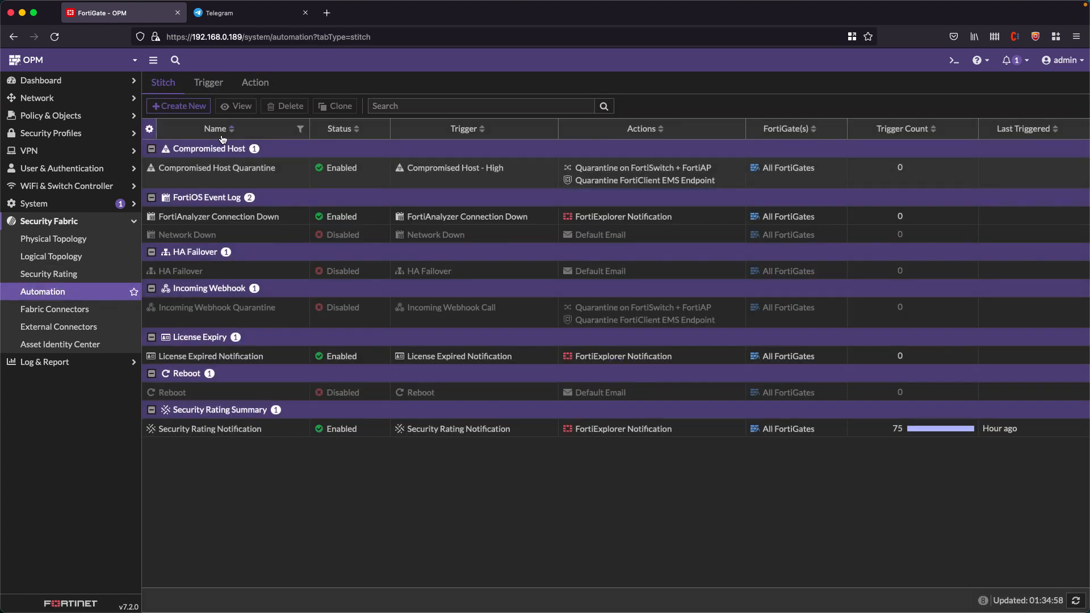
pyautogui.click(208, 86)
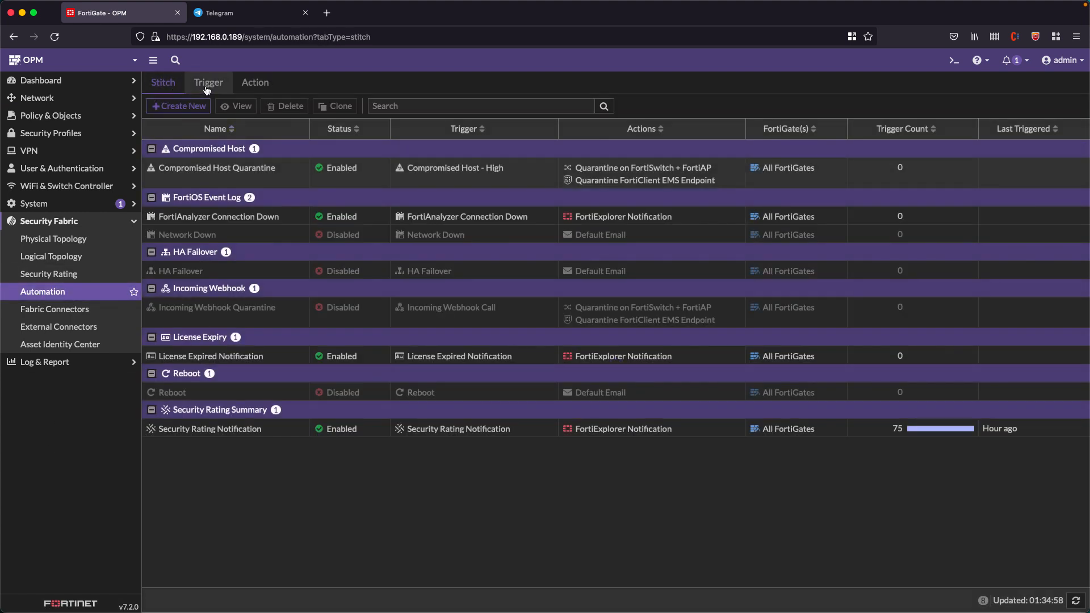
pyautogui.click(256, 85)
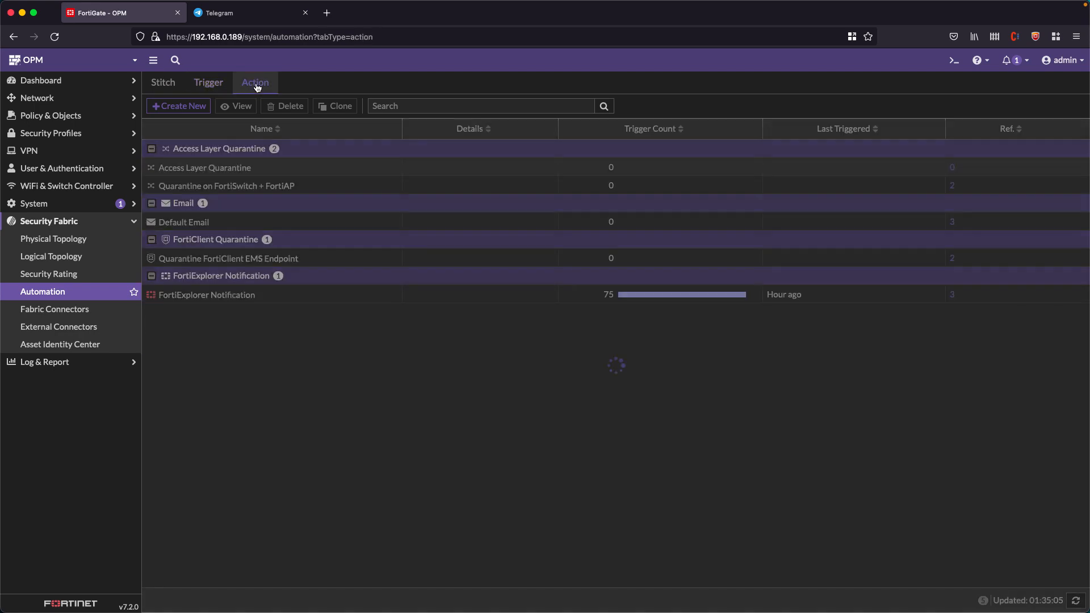
pyautogui.click(170, 85)
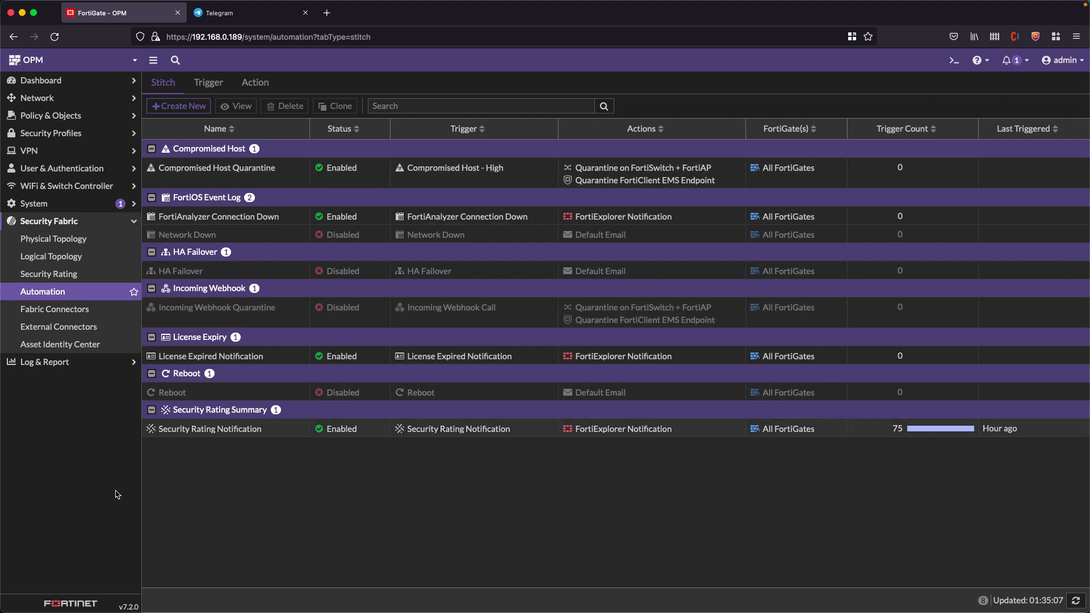
# Compare the version sections in Notificaciones por telegram.txt and copy the complete Version 7.0 y 7.2 configuration block
pyautogui.press('super+Tab')
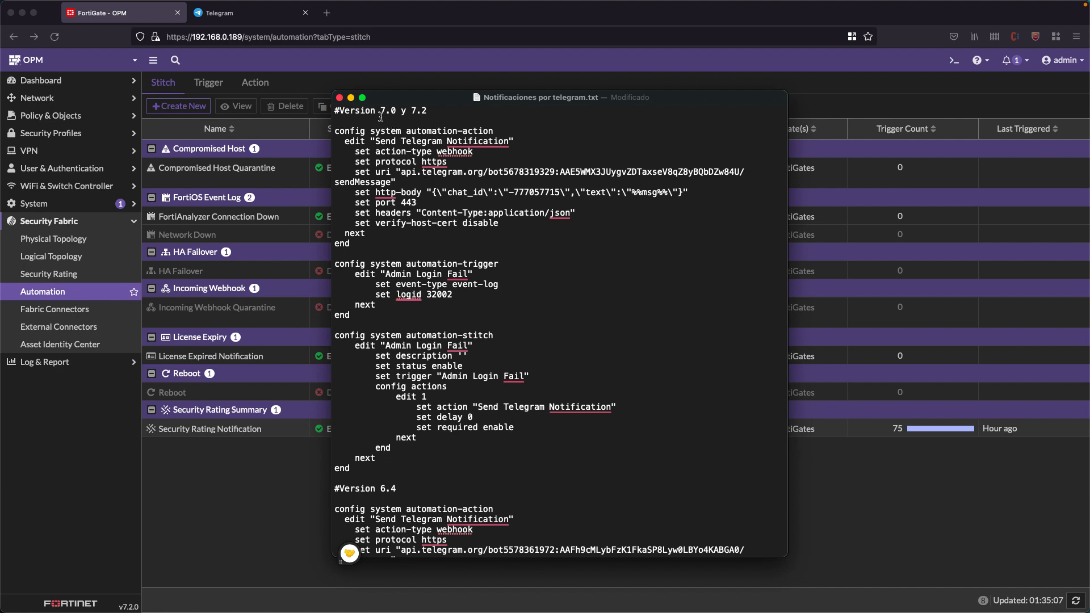
pyautogui.moveTo(411, 112); pyautogui.dragTo(429, 112)
pyautogui.scroll(-8, 426, 383)
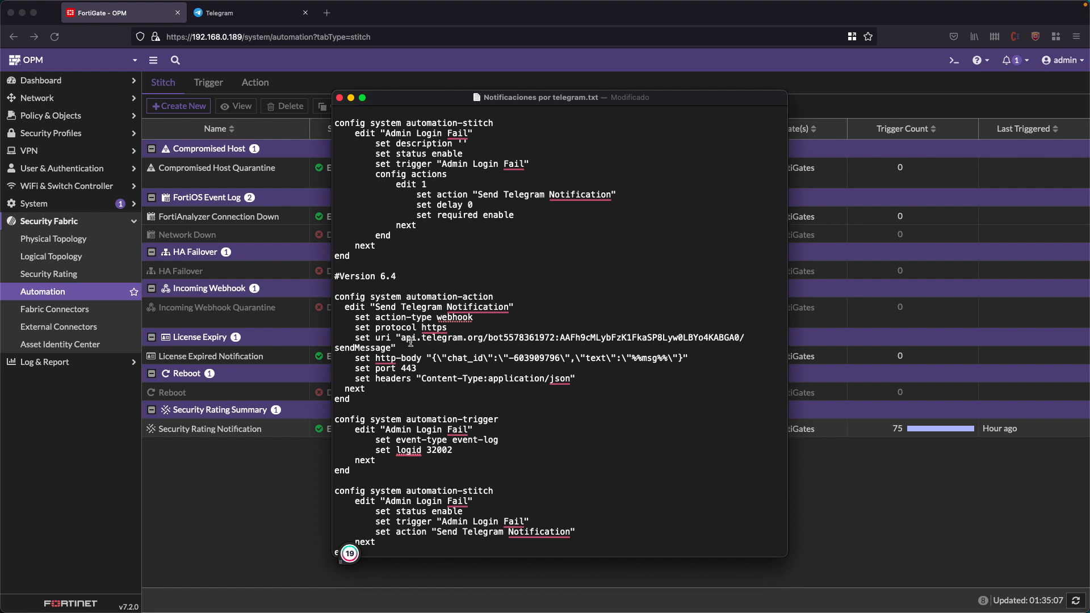
pyautogui.scroll(5, 423, 339)
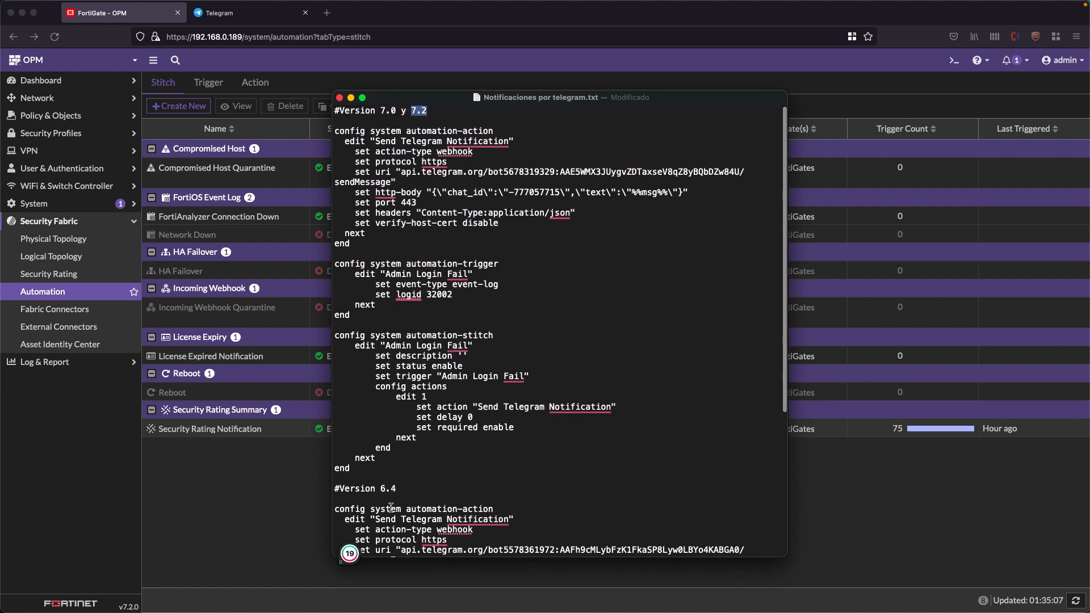
pyautogui.click(372, 470)
pyautogui.moveTo(350, 469); pyautogui.dragTo(344, 131)
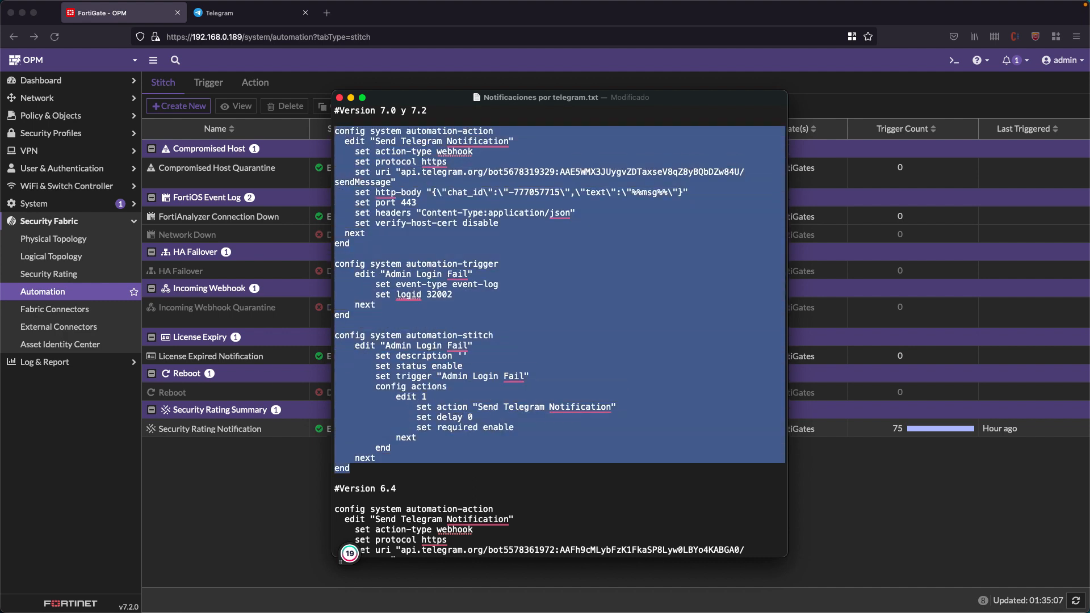
# Run the copied configuration, including the bot token, in the FortiGate CLI console to create the Telegram webhook action and Admin Login Fail trigger and stitch
pyautogui.click(825, 6)
pyautogui.click(954, 60)
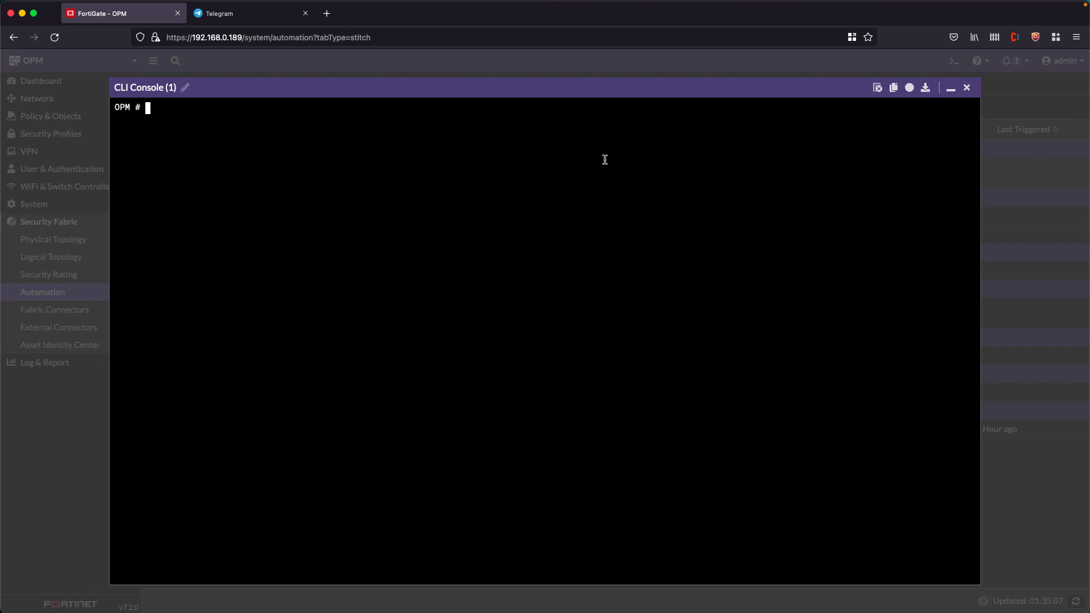
pyautogui.rightClick(320, 202)
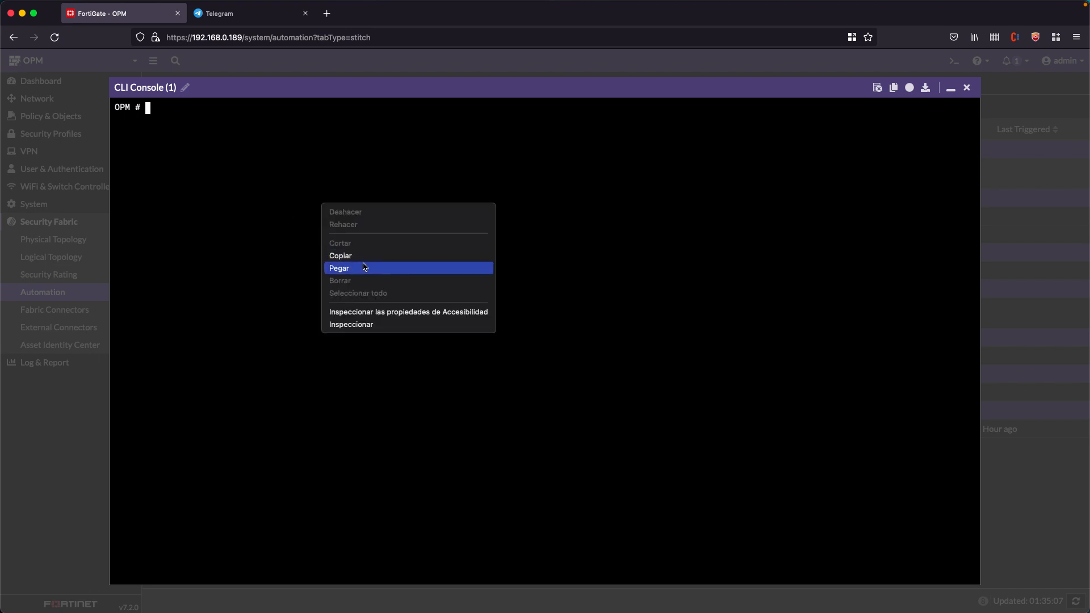
pyautogui.click(395, 268)
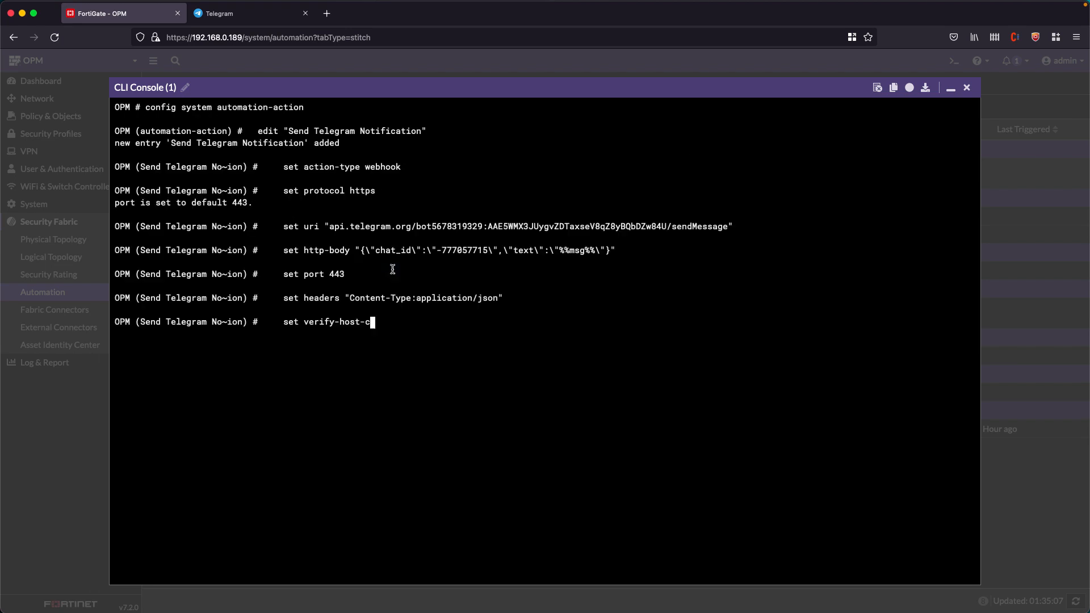
pyautogui.press('Return')
pyautogui.press('Return')
pyautogui.press('Return')
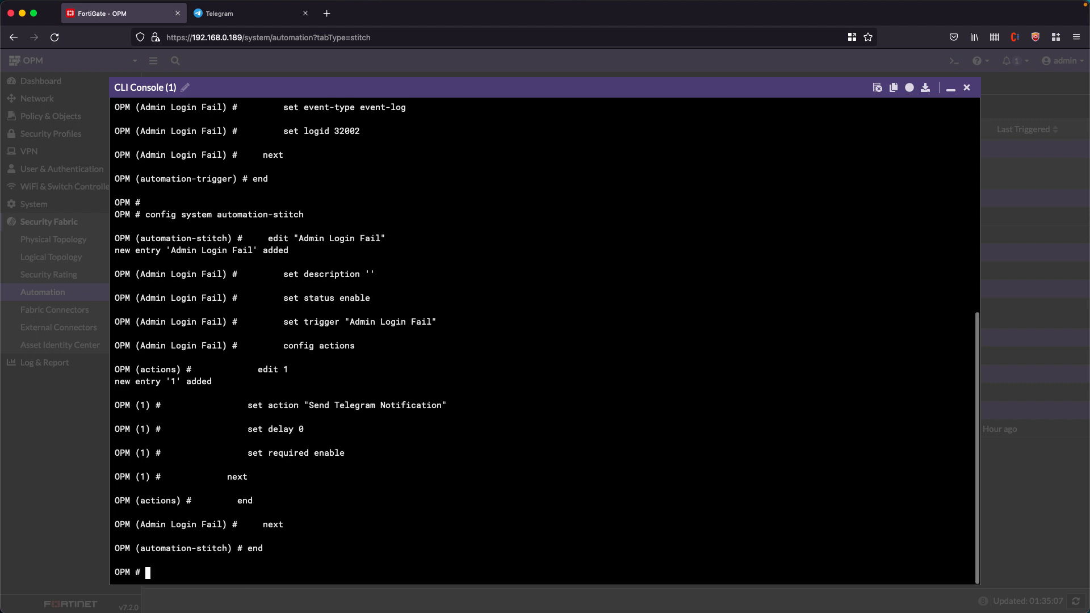
# Minimize the CLI console, reload the Automation page, and inspect the Admin Login Fail stitch and trigger
pyautogui.click(951, 89)
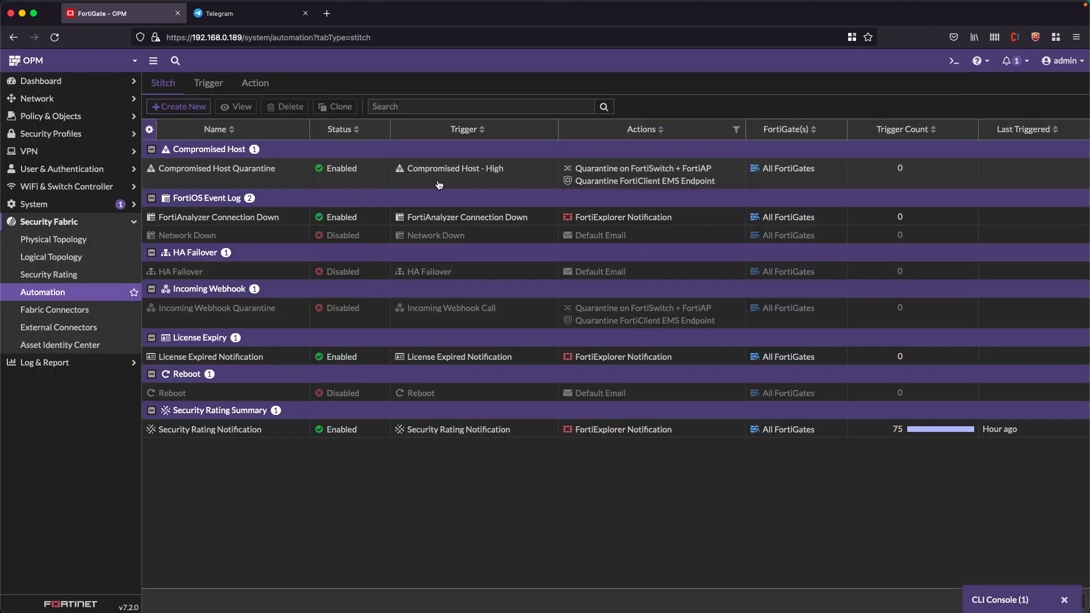
pyautogui.click(45, 298)
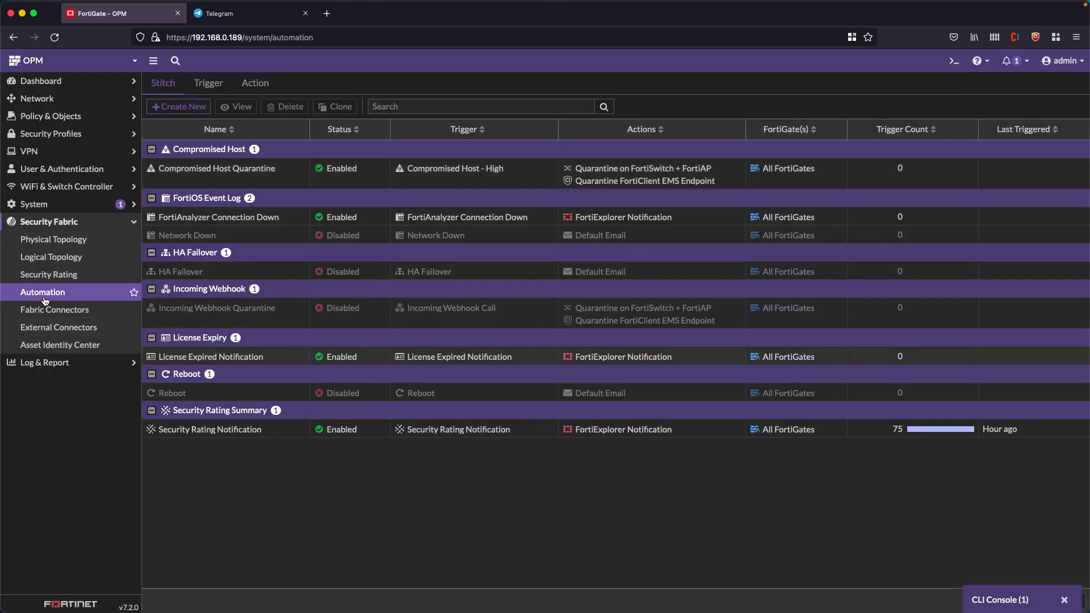
pyautogui.click(45, 281)
pyautogui.click(46, 298)
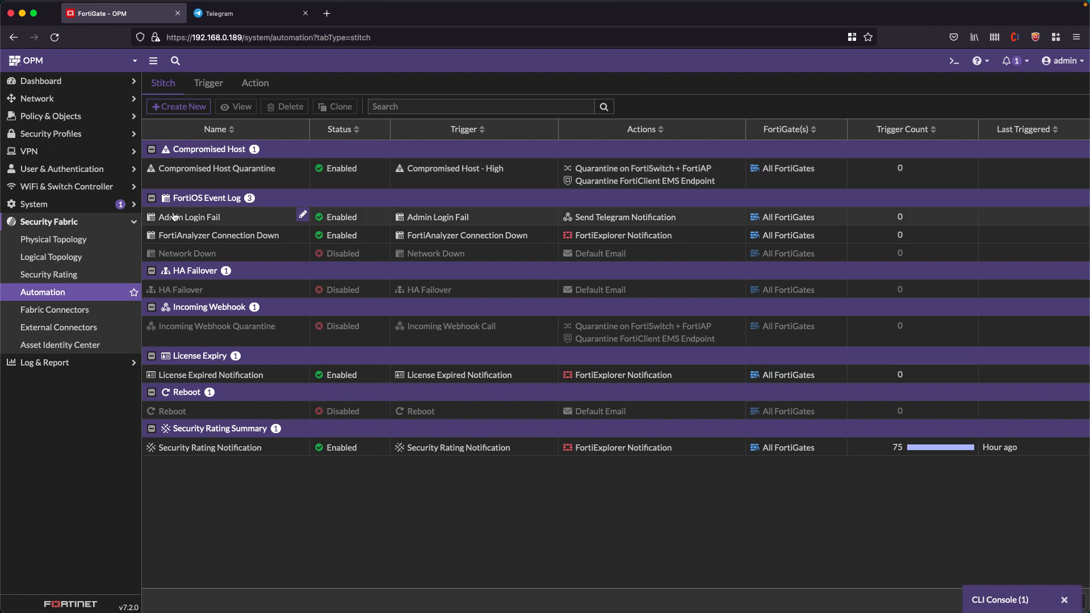
pyautogui.click(230, 221)
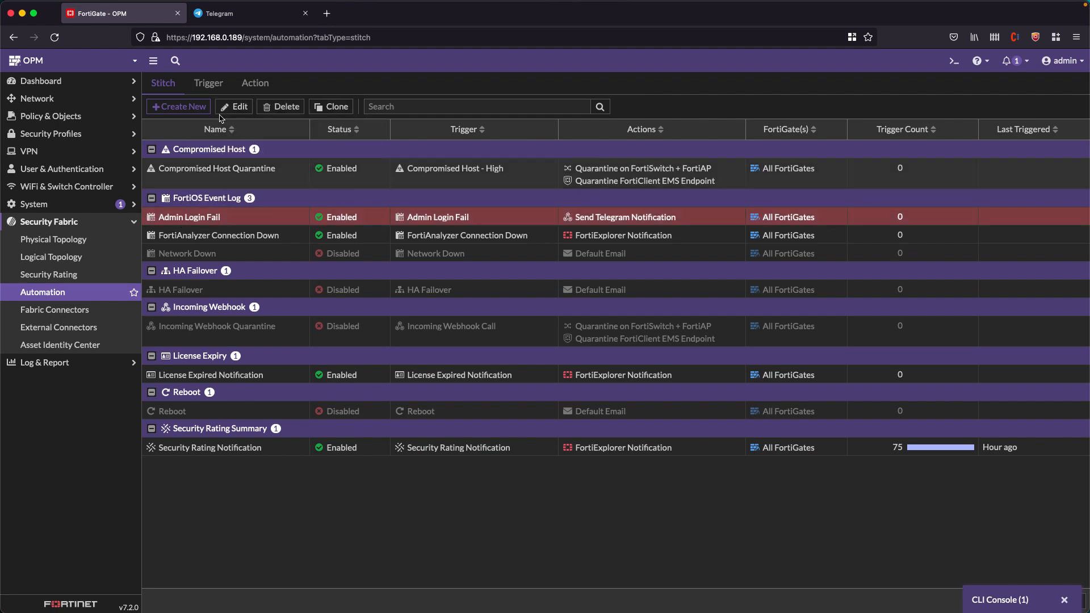
pyautogui.click(209, 83)
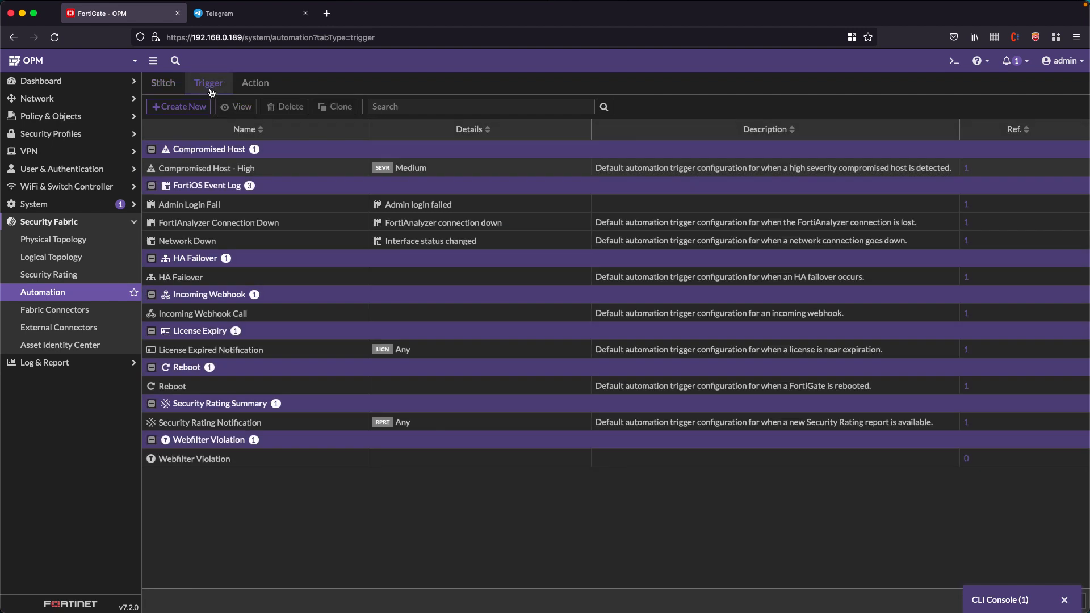
pyautogui.click(189, 206)
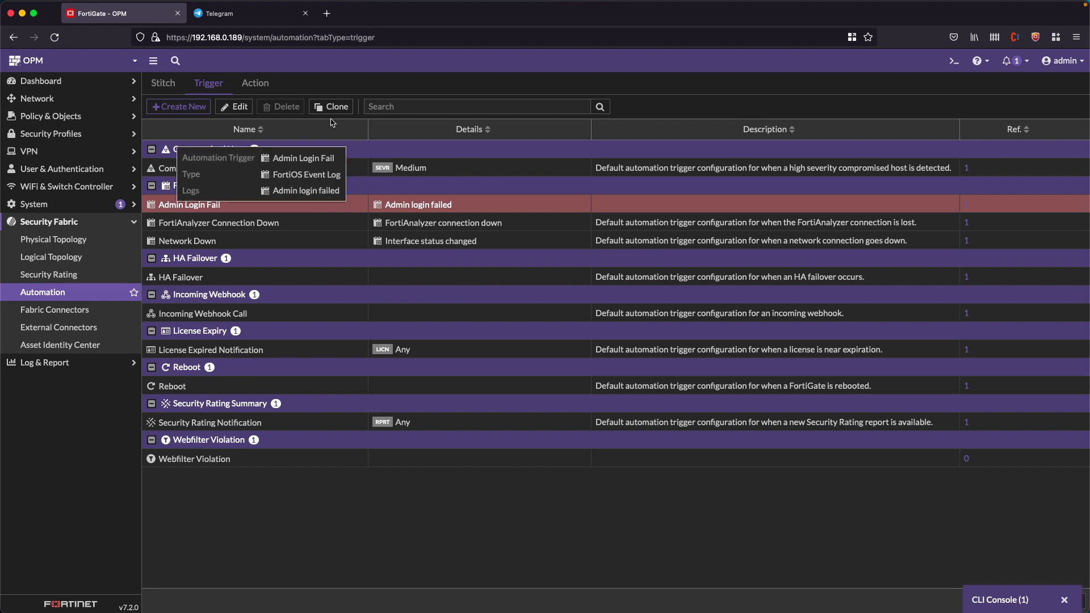
# Review the webhook URL and HTTP body of the Send Telegram Notification action, and close it without changes
pyautogui.click(255, 83)
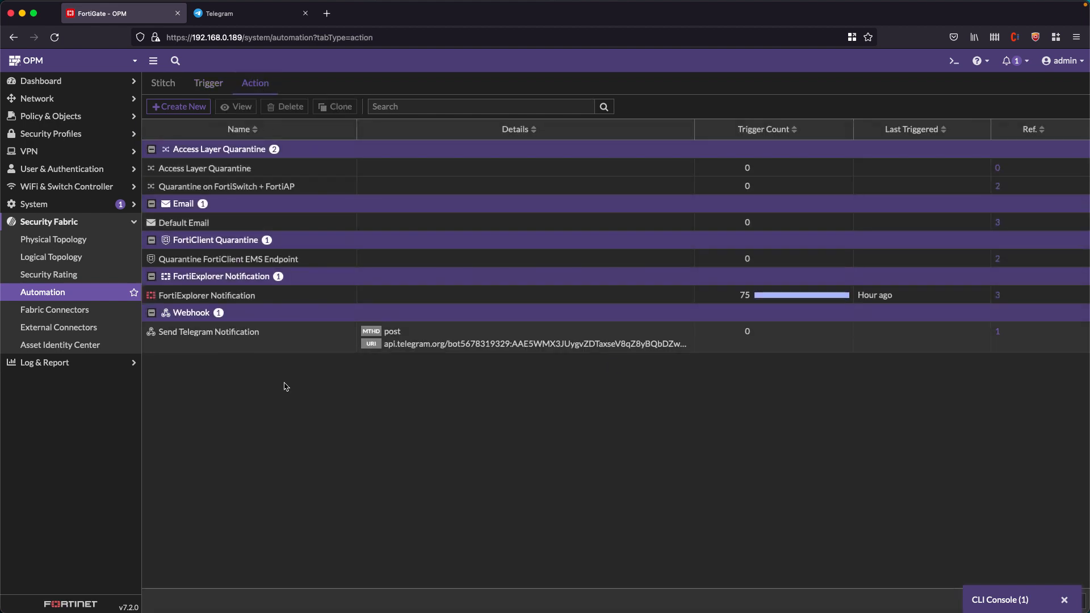
pyautogui.click(297, 339)
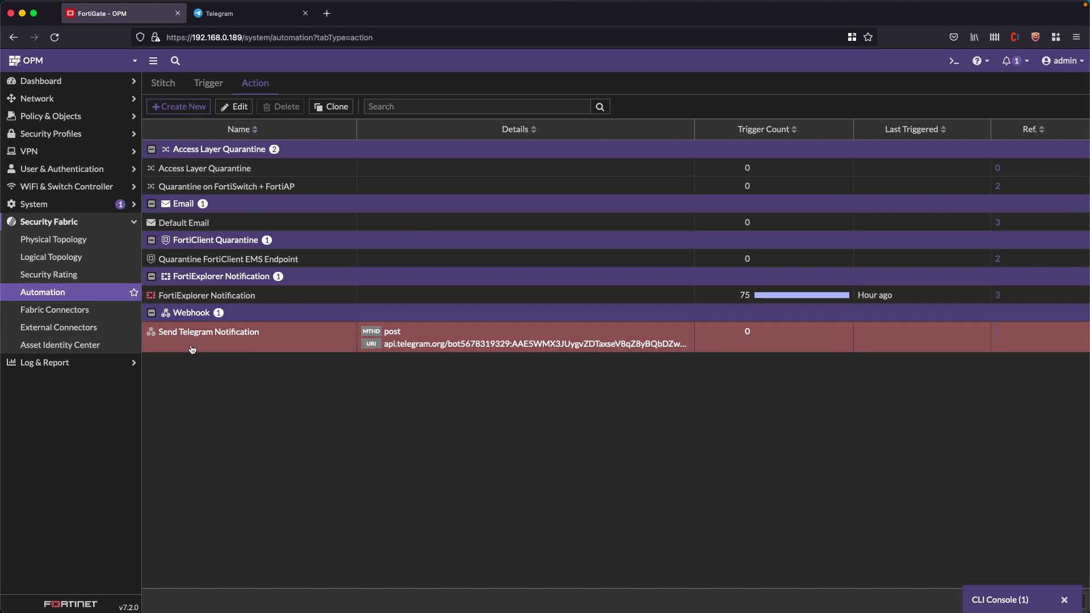
pyautogui.doubleClick(278, 335)
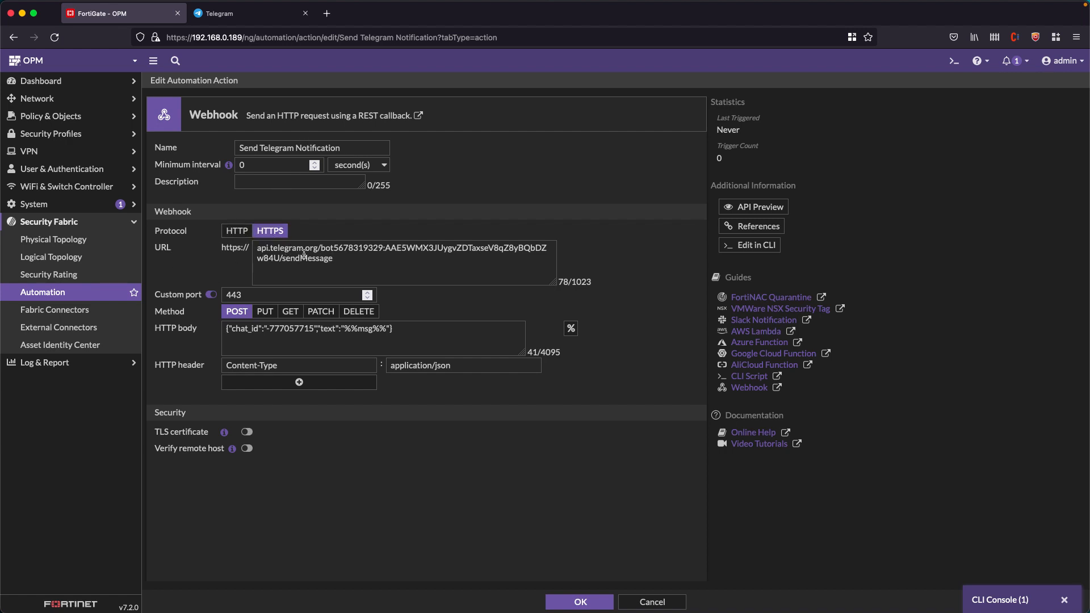
pyautogui.moveTo(321, 250); pyautogui.dragTo(362, 255)
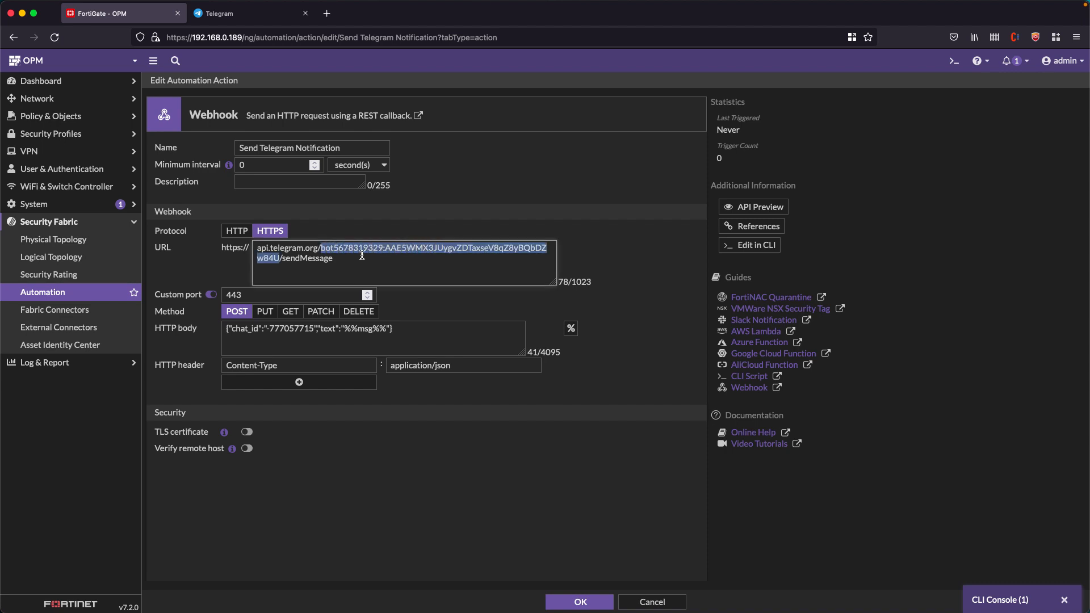
pyautogui.click(287, 263)
pyautogui.moveTo(283, 258); pyautogui.dragTo(365, 258)
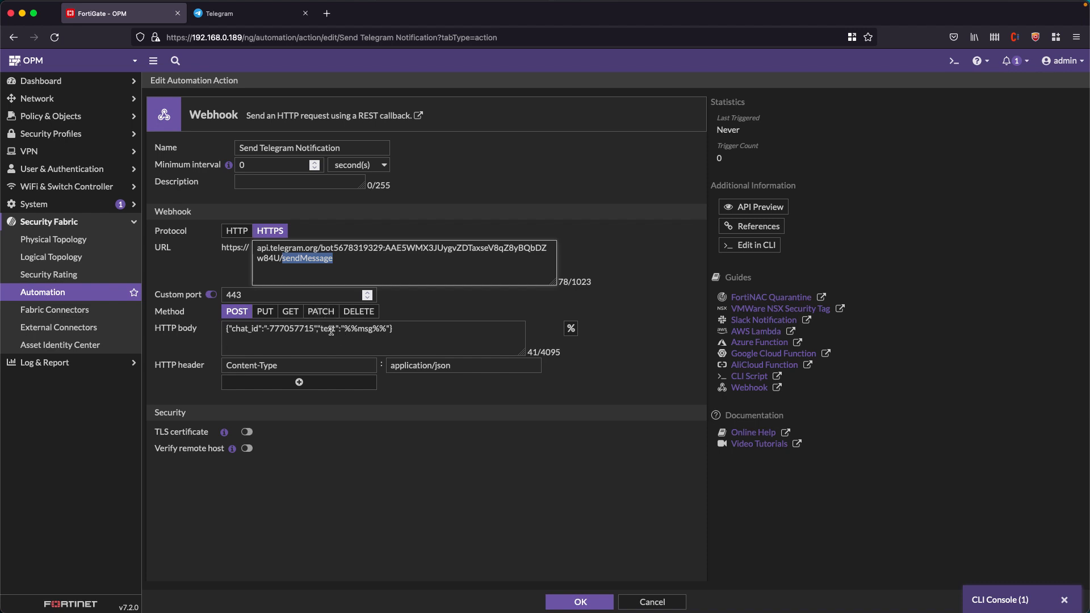
pyautogui.moveTo(341, 332); pyautogui.dragTo(392, 329)
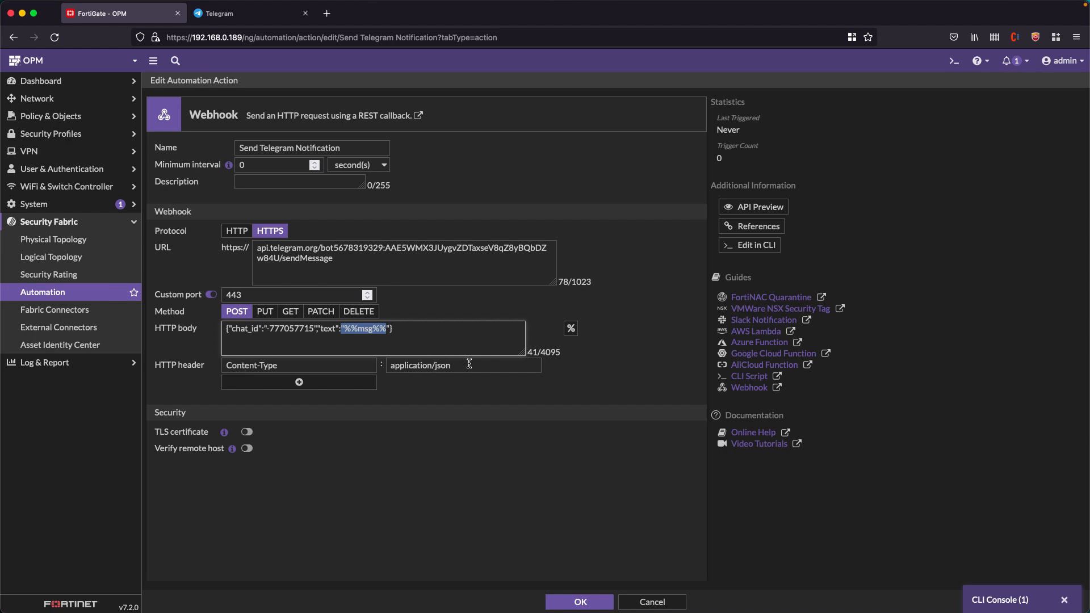
pyautogui.click(627, 605)
# Open the Admin Login Fail trigger, browse the FortiOS log events it can use, and close it without changes
pyautogui.click(209, 86)
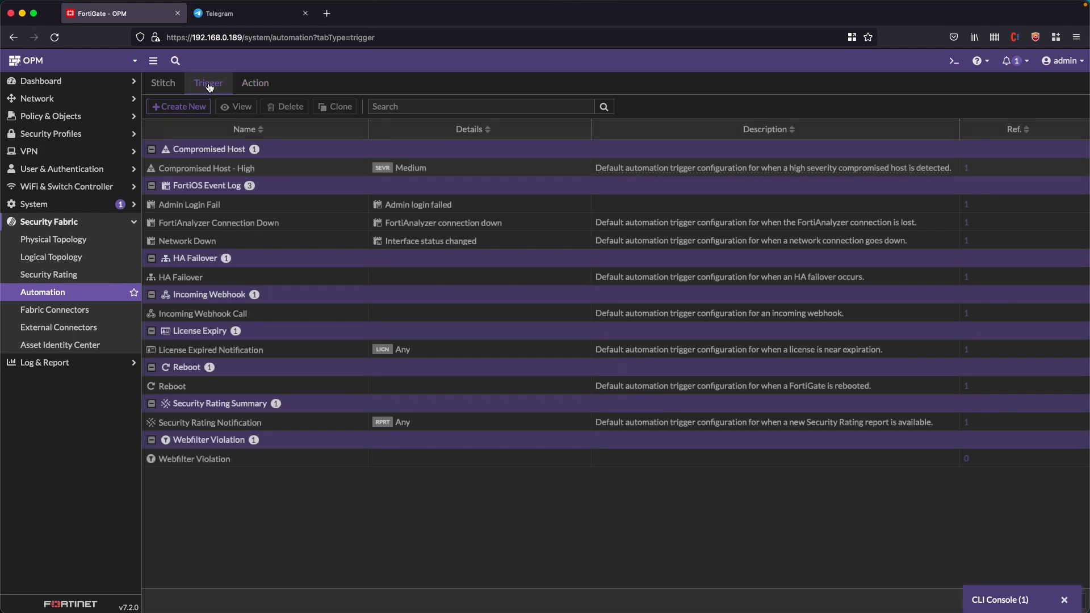
pyautogui.doubleClick(171, 210)
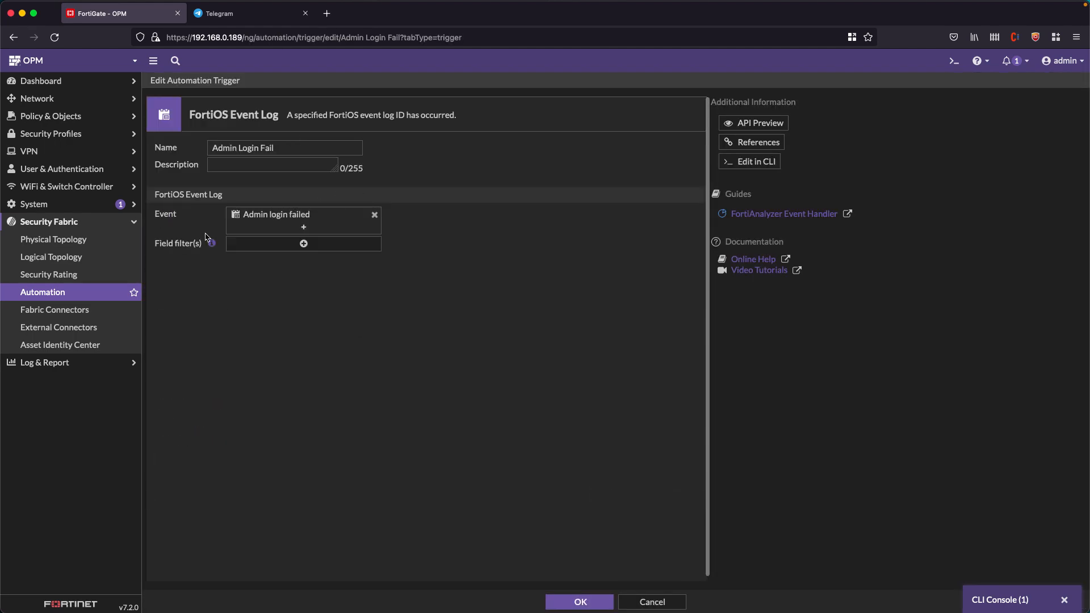
pyautogui.click(269, 220)
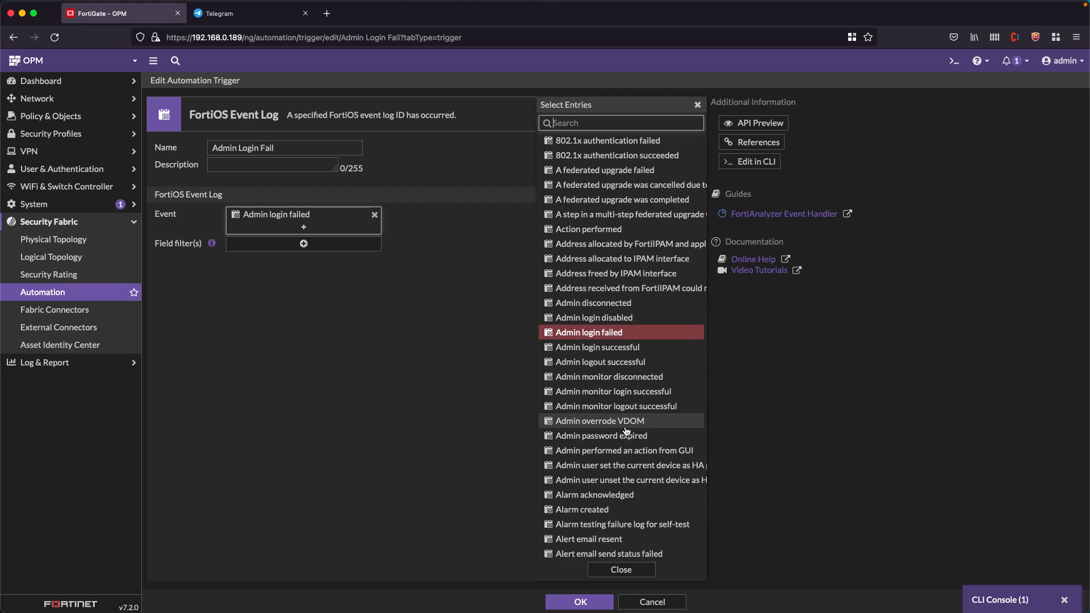
pyautogui.scroll(-15, 602, 378)
pyautogui.scroll(-15, 626, 432)
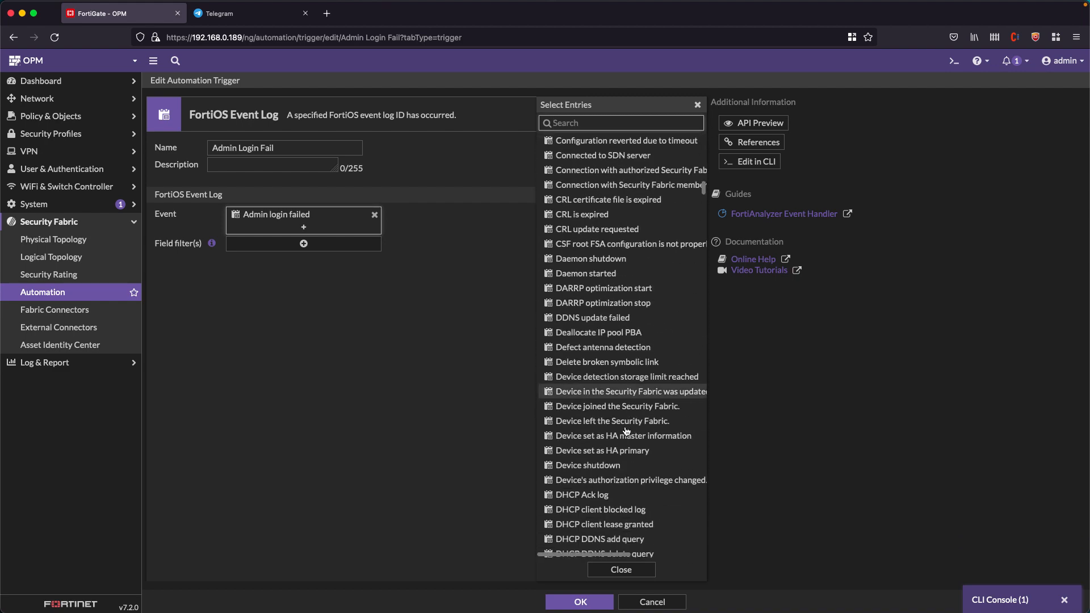
pyautogui.scroll(-15, 626, 431)
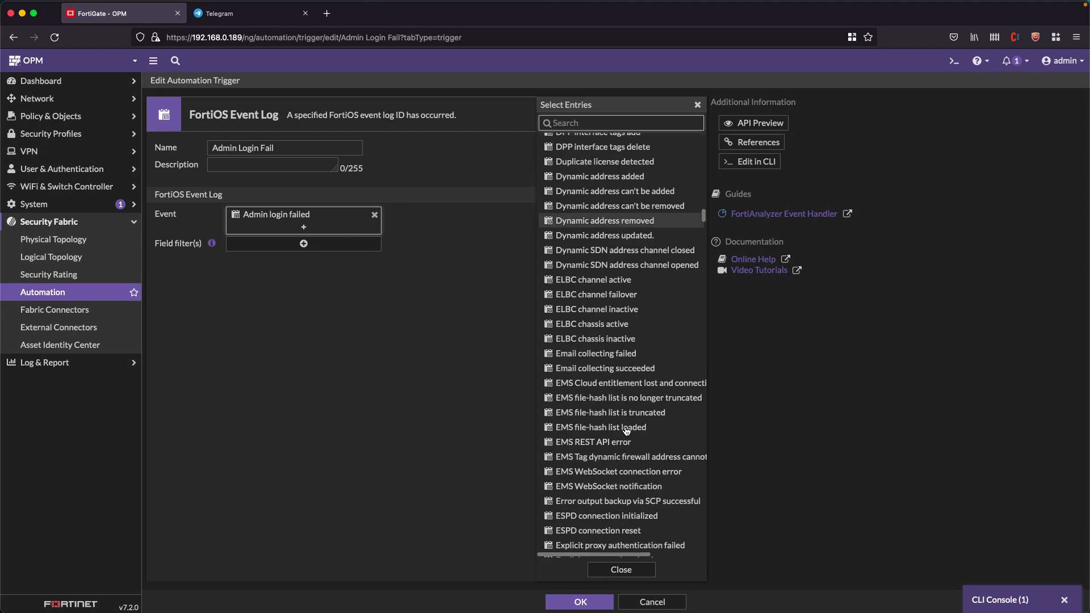
pyautogui.scroll(-15, 627, 432)
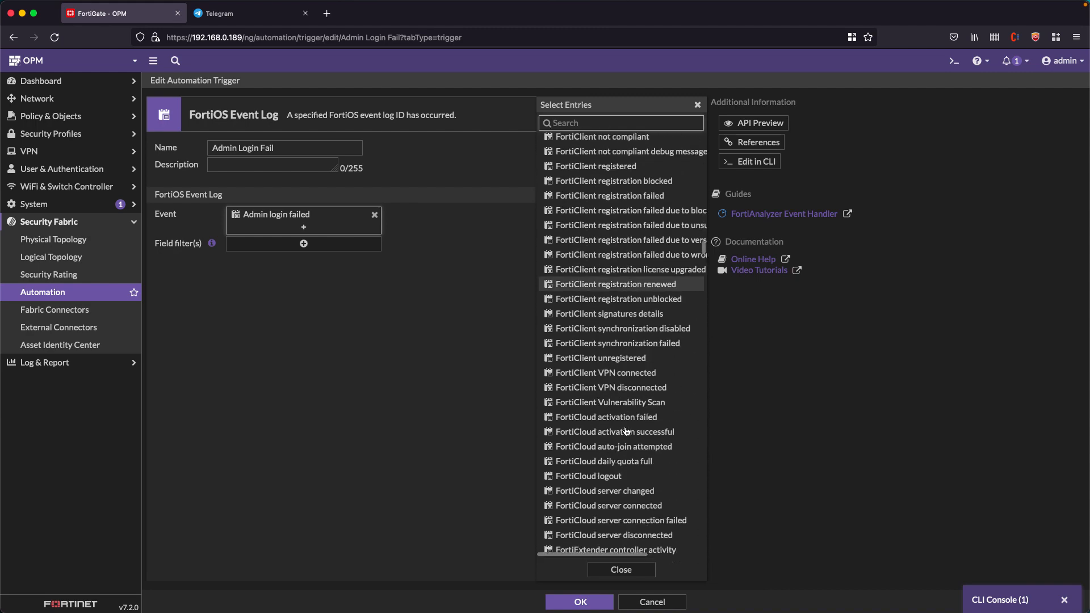
pyautogui.scroll(-15, 626, 431)
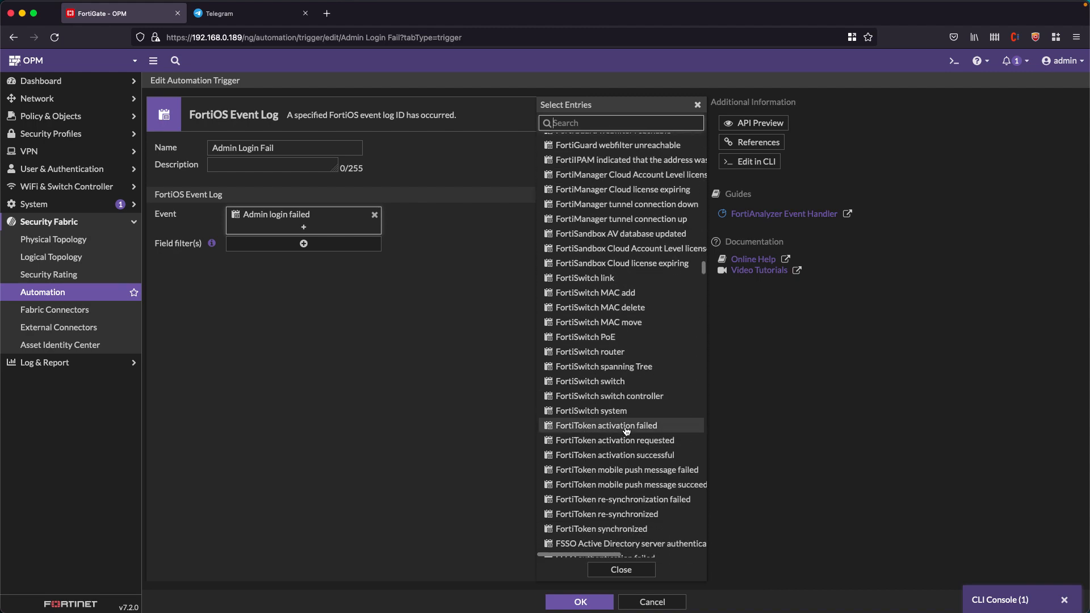
pyautogui.scroll(-15, 627, 432)
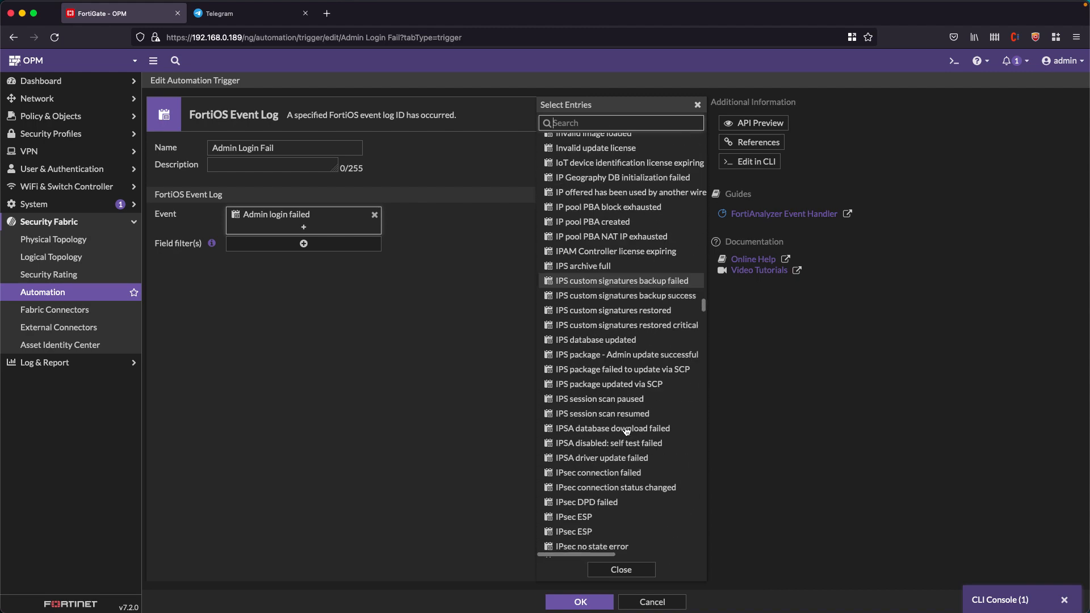
pyautogui.scroll(-15, 627, 431)
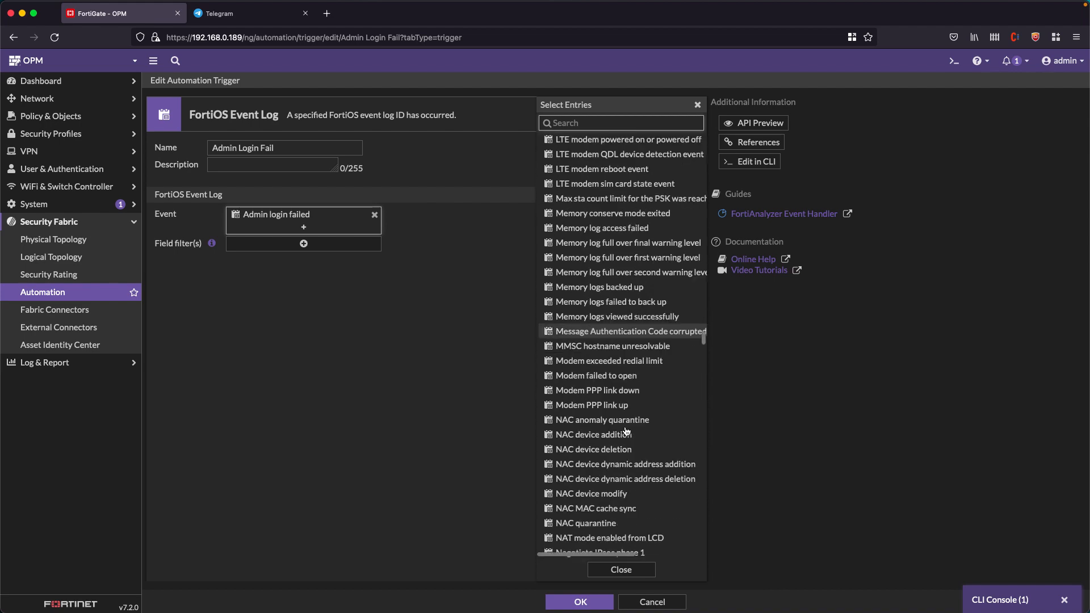
pyautogui.click(461, 448)
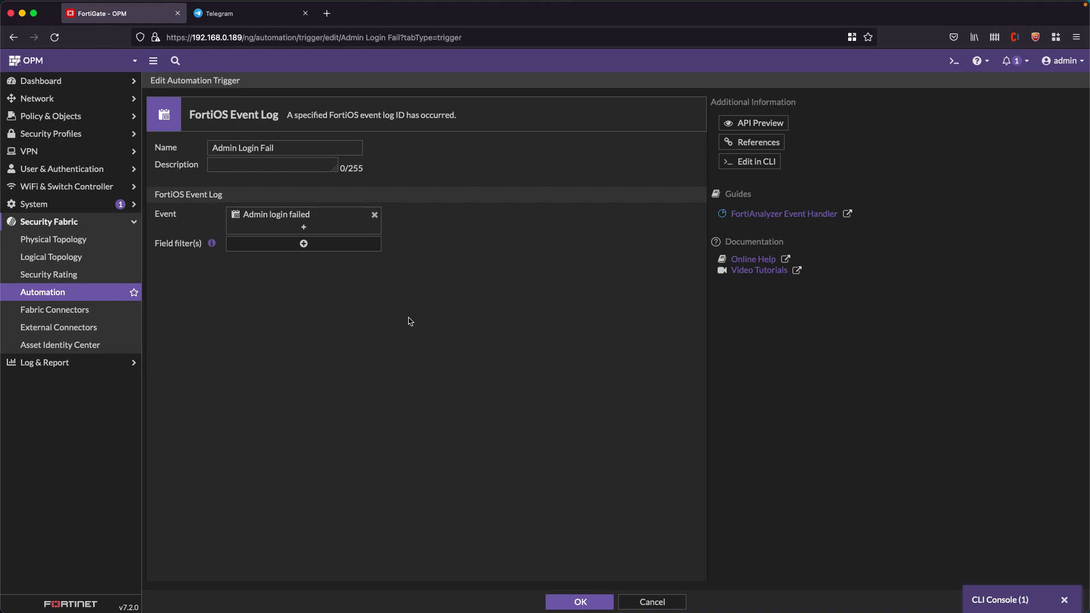
pyautogui.click(651, 601)
# Review the trigger and action linked in the Admin Login Fail stitch and confirm it without changes
pyautogui.click(162, 85)
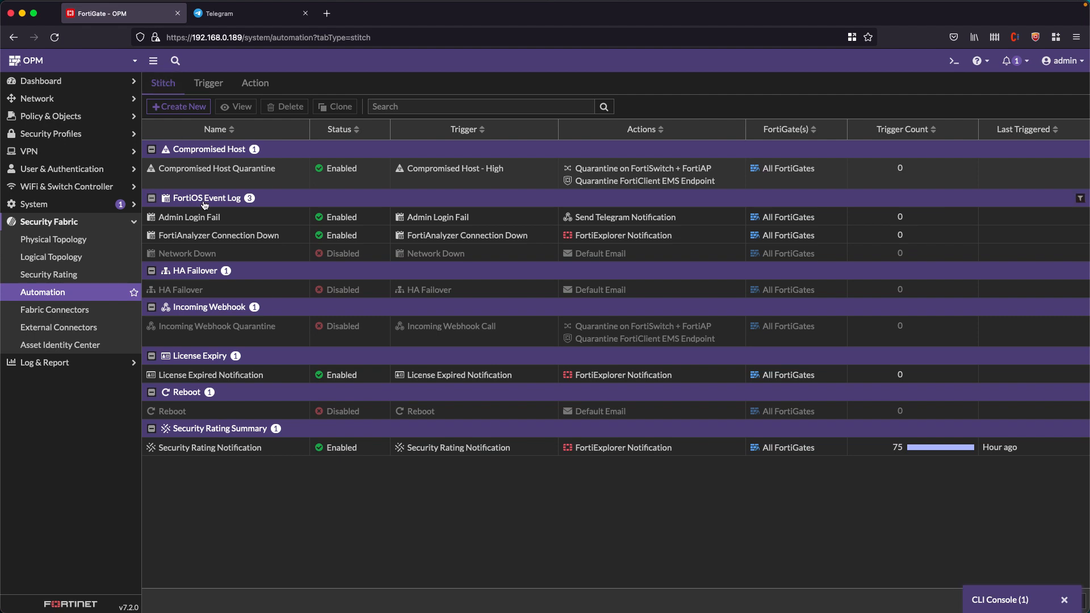
pyautogui.doubleClick(199, 219)
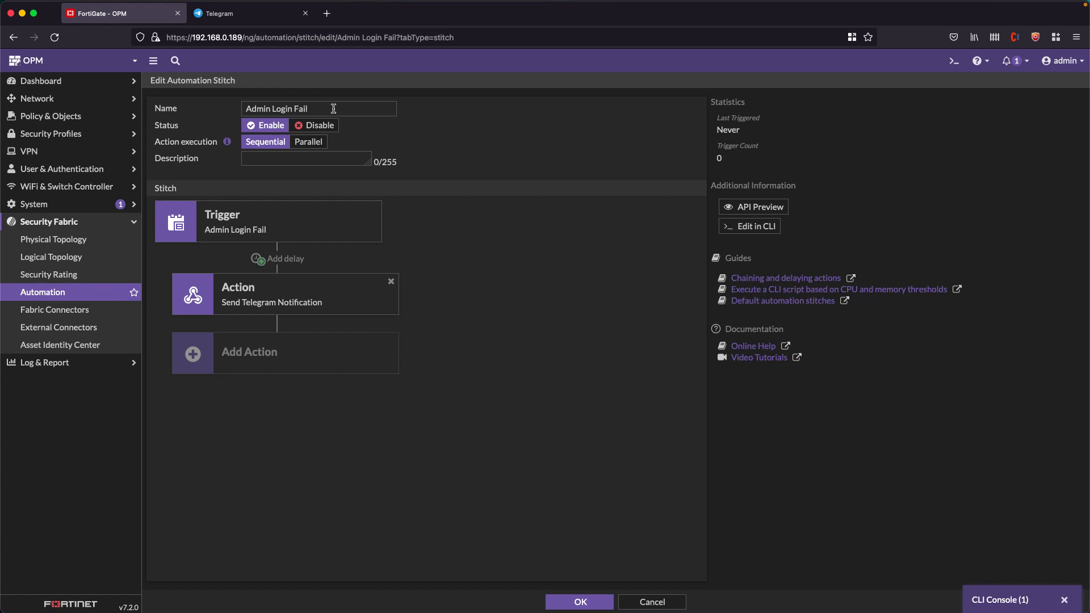
pyautogui.click(248, 232)
pyautogui.click(581, 603)
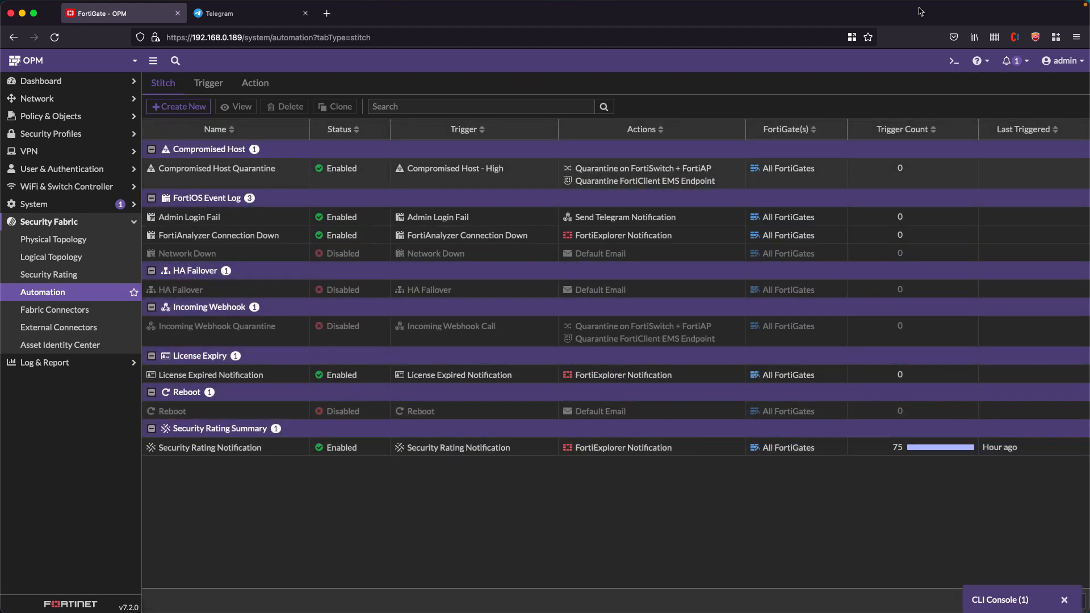
# Log out of the FortiGate admin session and try to log in with the made-up username inventado
pyautogui.click(1062, 60)
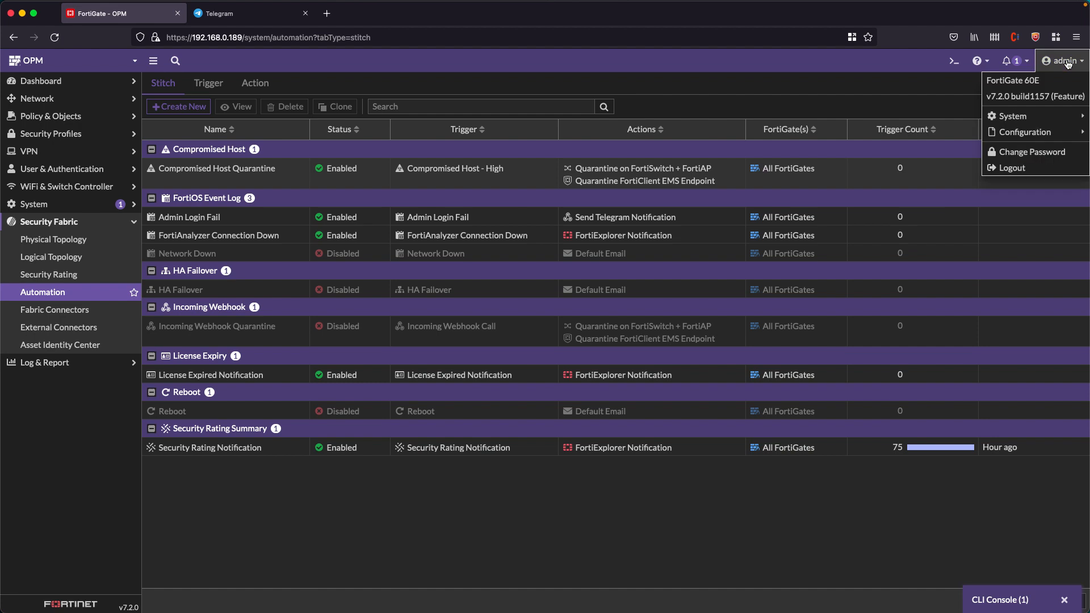
pyautogui.click(1031, 168)
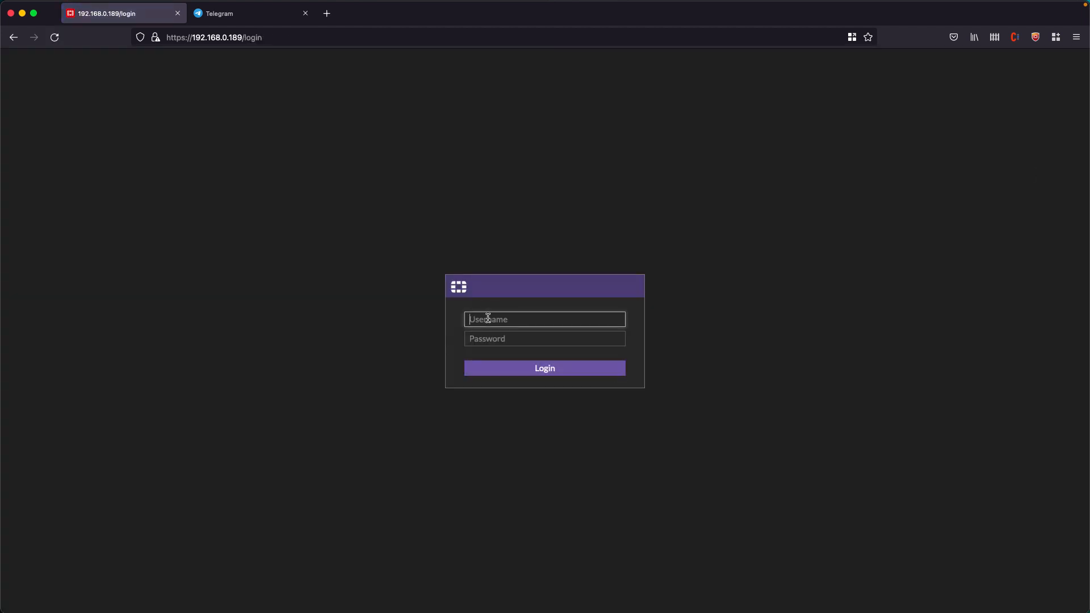
pyautogui.write('inventado')
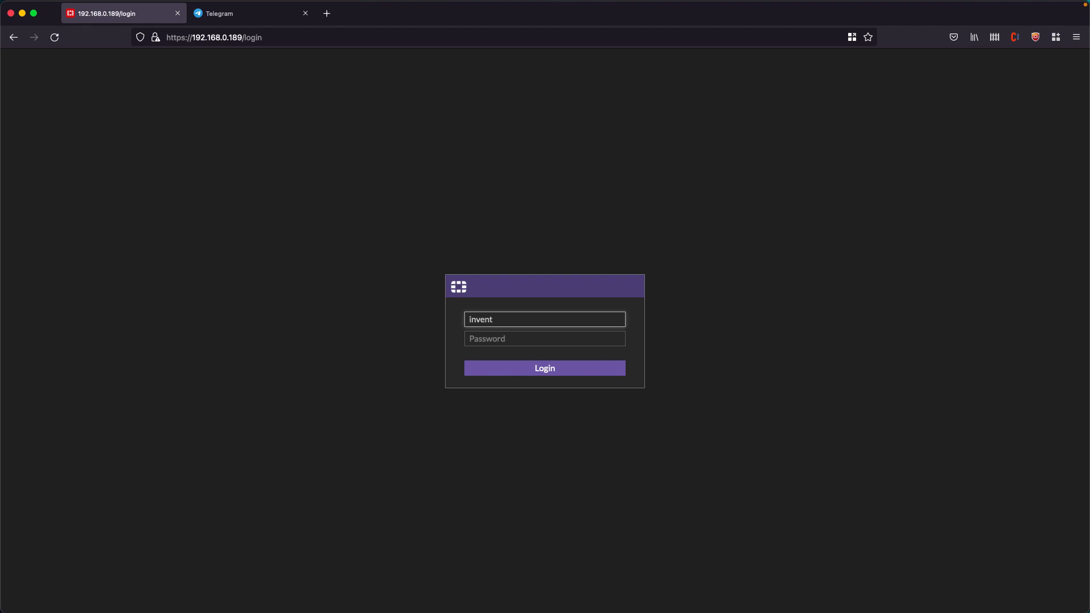
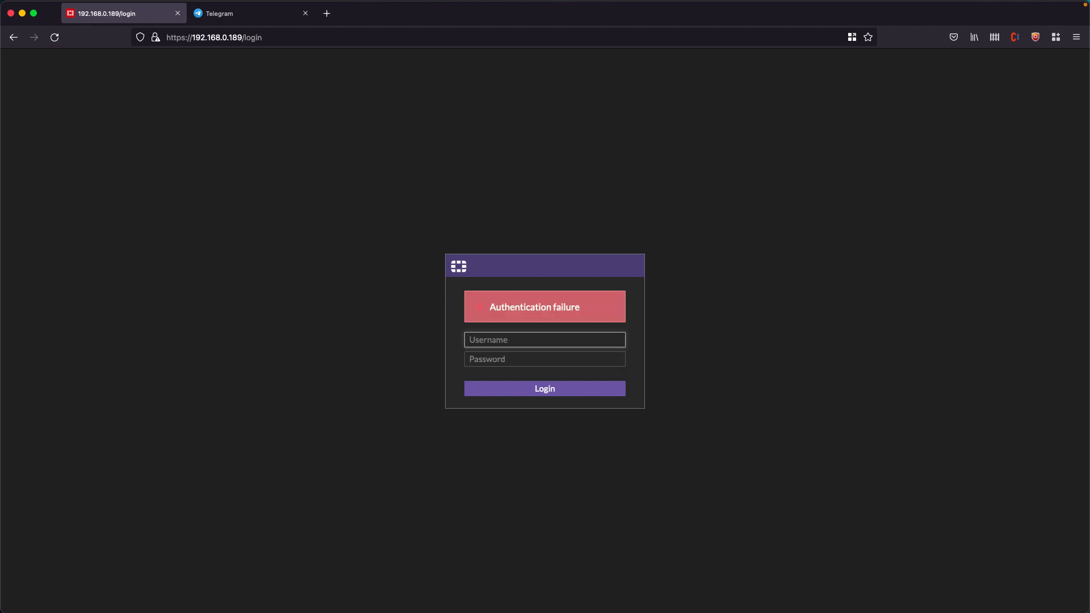
# Switch to Telegram and examine the username and failure reason in the Alertas Fortigate group's login alert
pyautogui.click(254, 21)
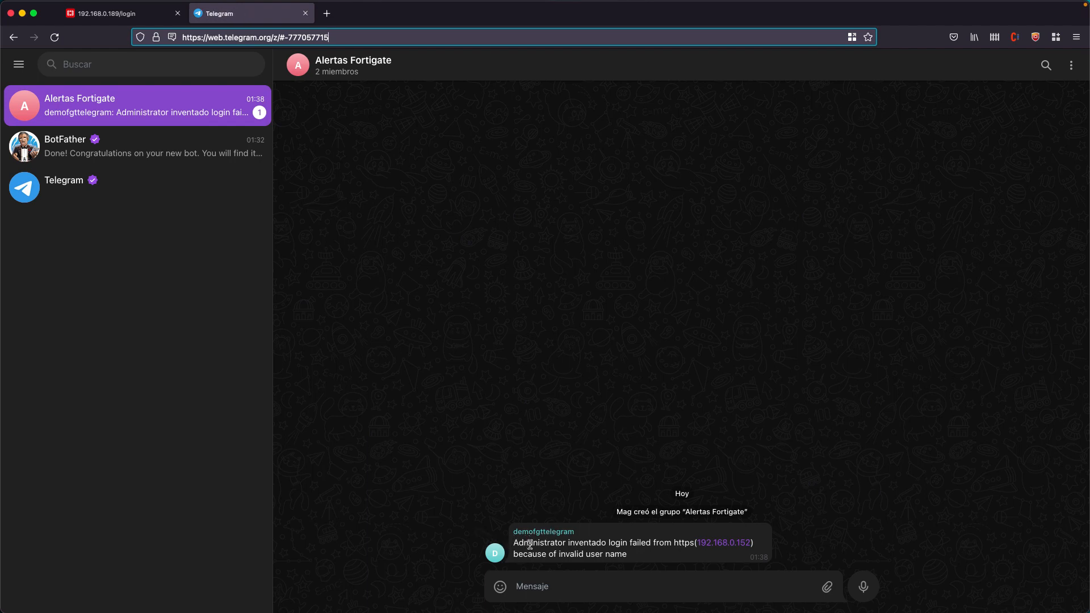
pyautogui.doubleClick(569, 541)
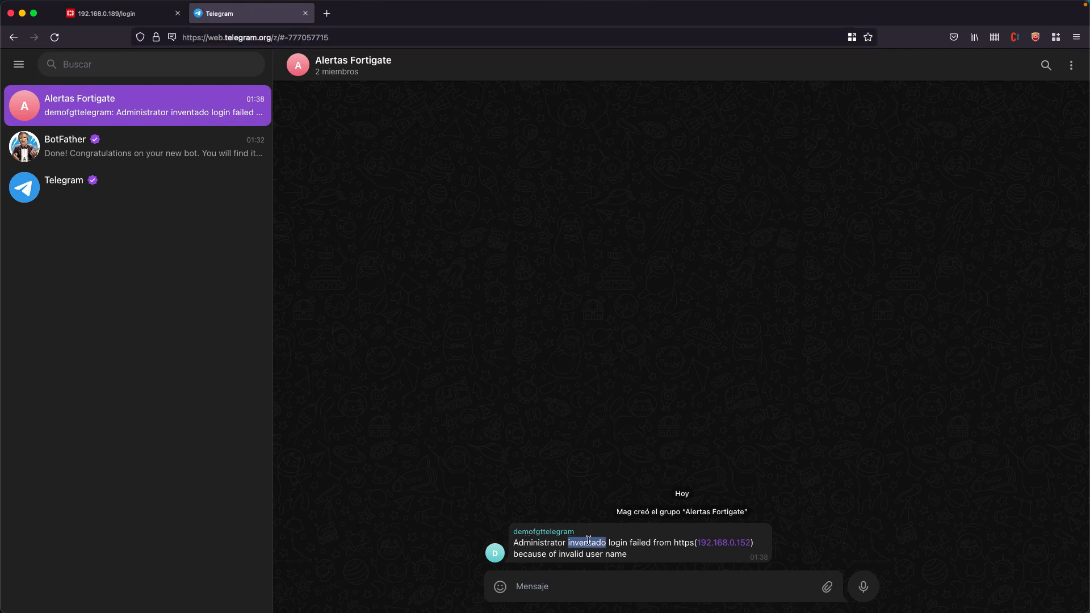
pyautogui.click(591, 487)
pyautogui.moveTo(518, 556); pyautogui.dragTo(614, 558)
pyautogui.click(585, 476)
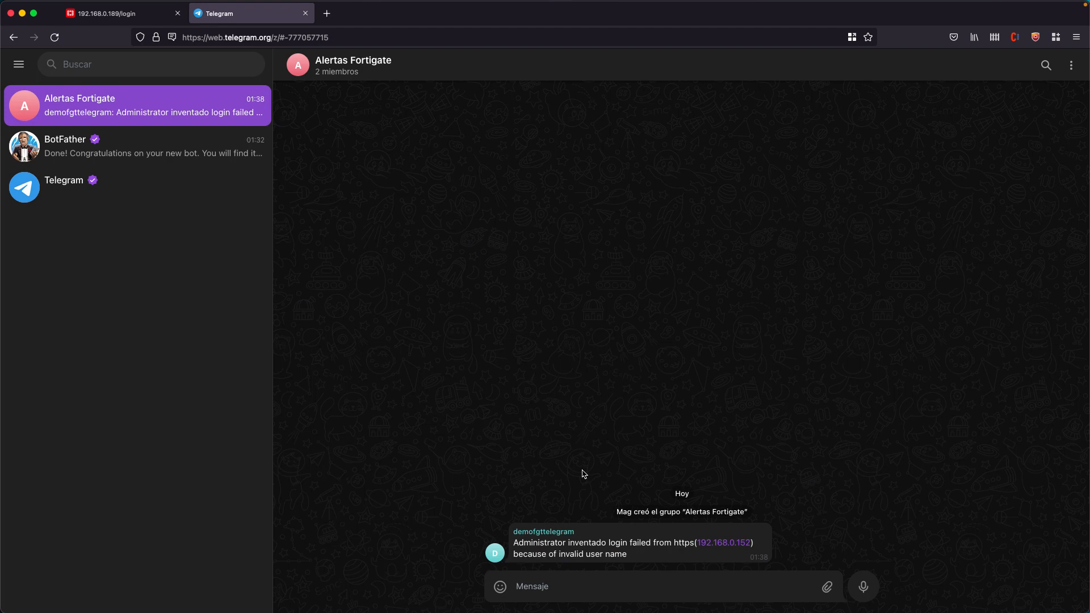
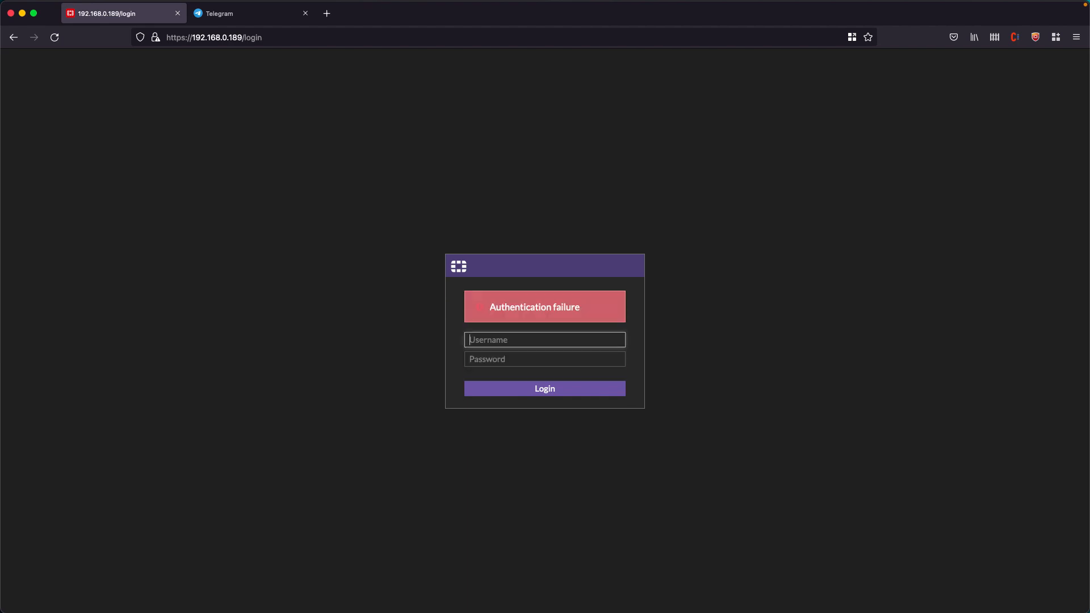
# Return to Telegram and examine the account and failure reason in the newest Alertas Fortigate message
pyautogui.click(238, 13)
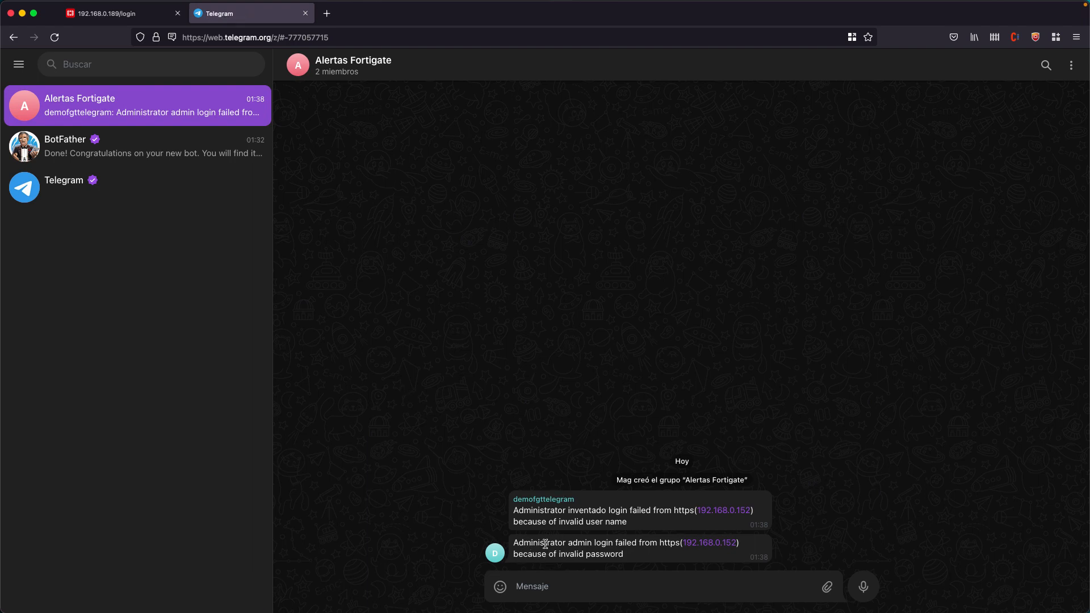
pyautogui.doubleClick(570, 543)
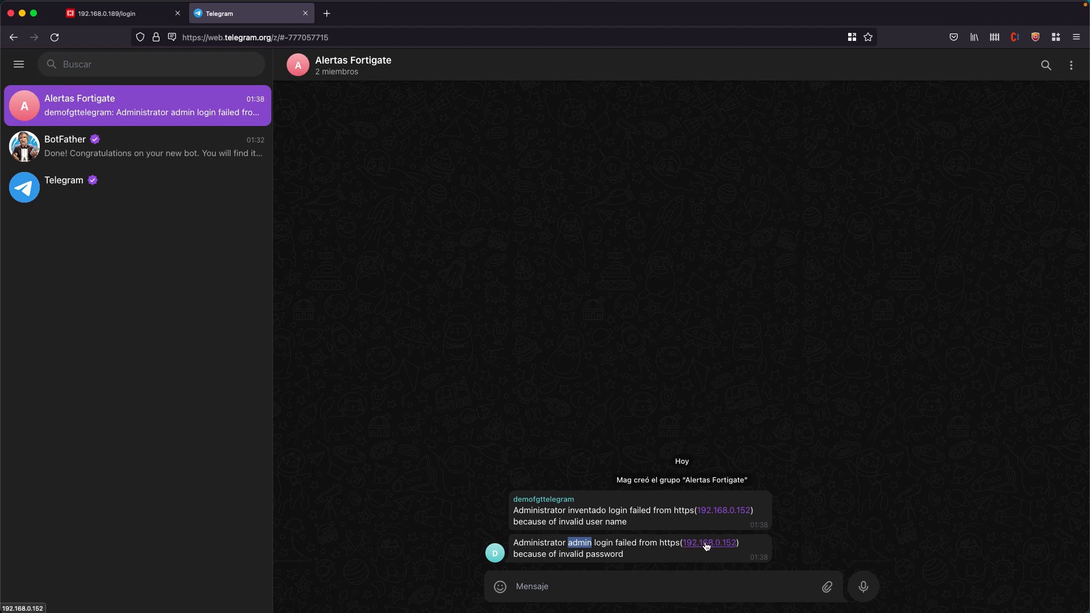
pyautogui.click(529, 557)
pyautogui.moveTo(519, 555); pyautogui.dragTo(612, 555)
pyautogui.click(598, 554)
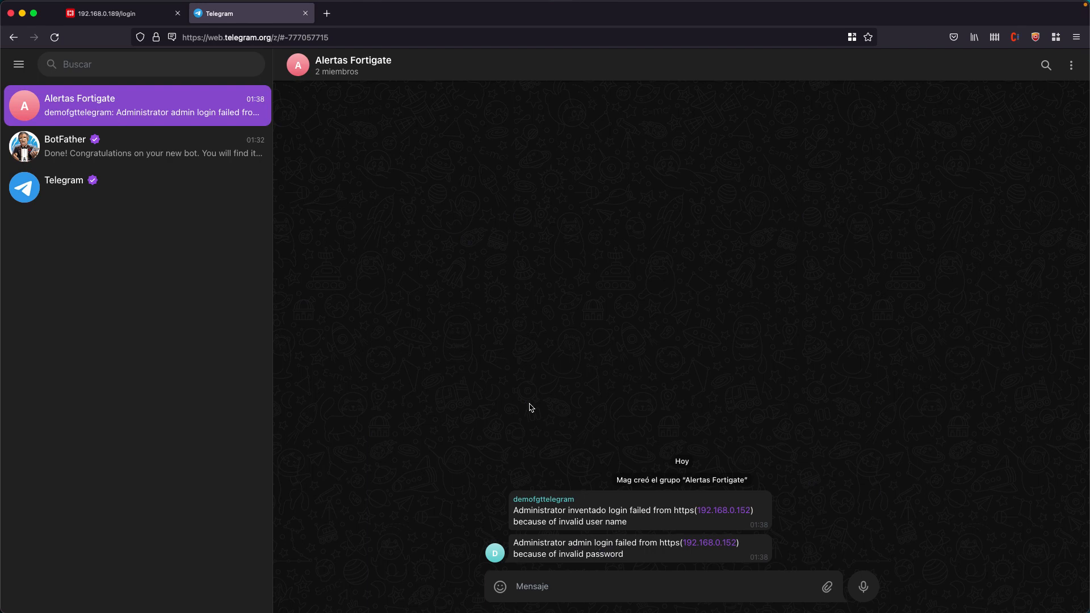
# Log back in to FortiGate as admin, postponing the setup, and check the Alertas Fortigate group for new alerts before returning to the dashboard
pyautogui.click(122, 13)
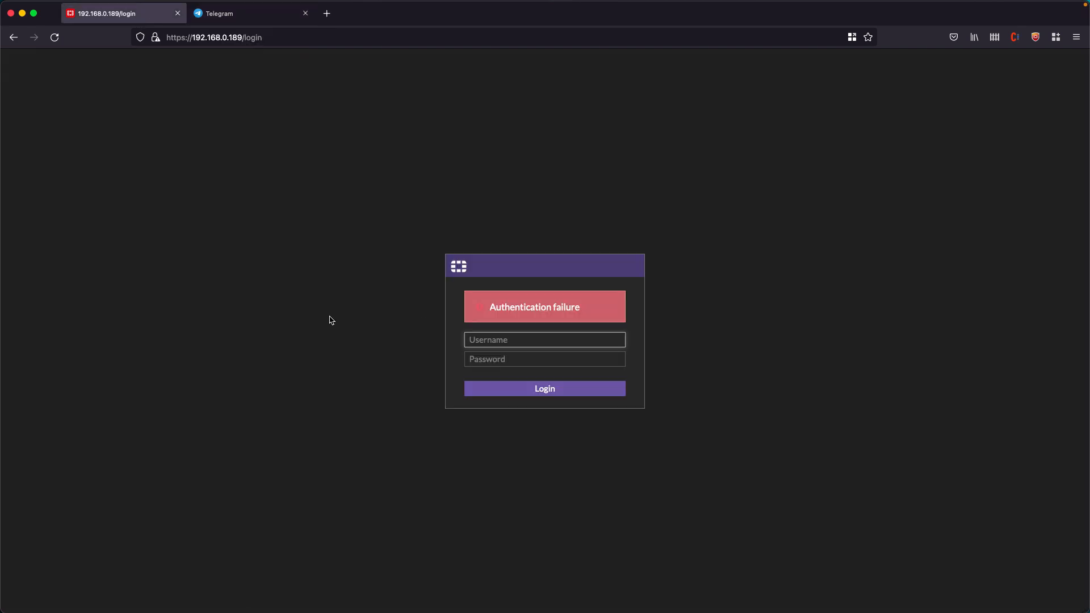
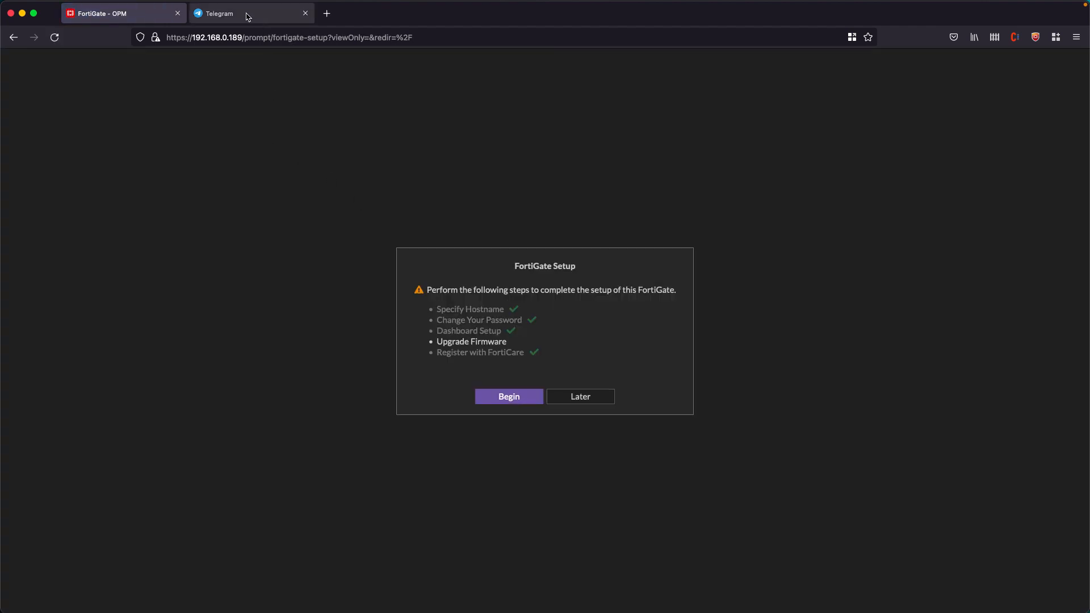
pyautogui.click(587, 397)
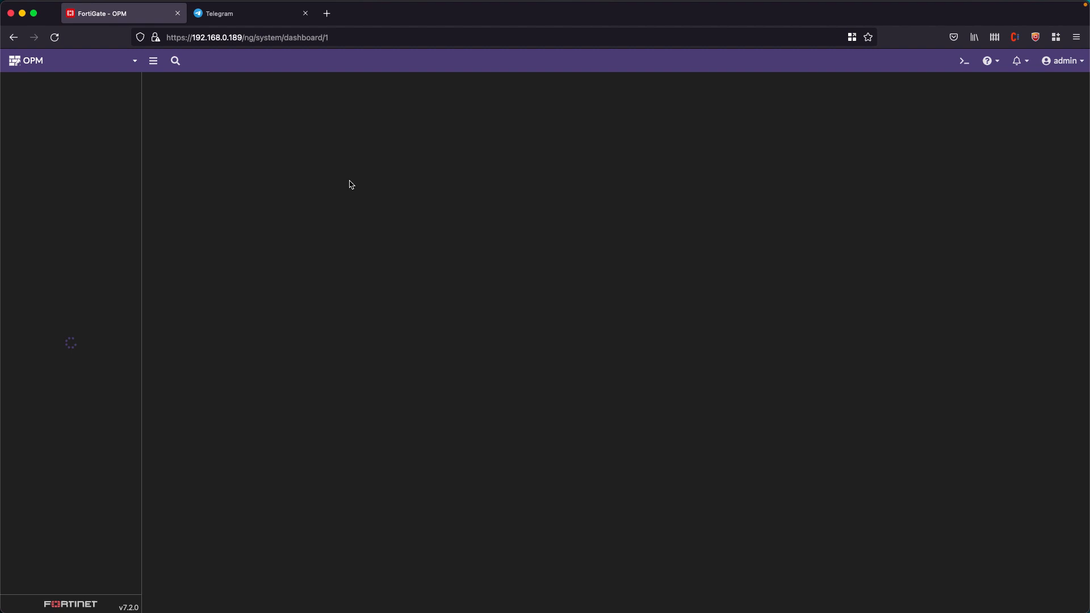
pyautogui.click(244, 13)
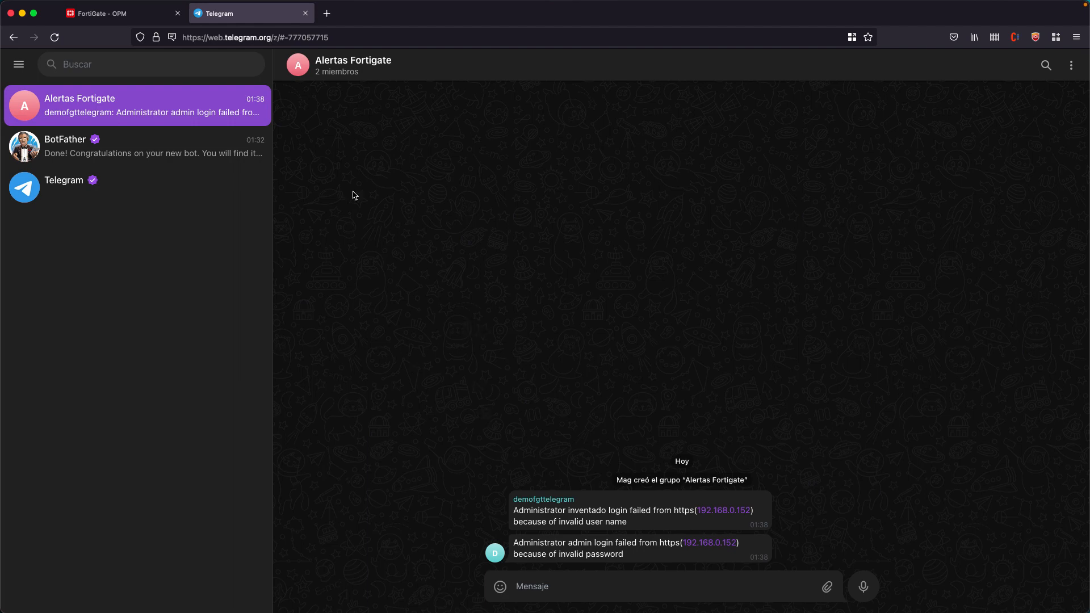
pyautogui.click(102, 13)
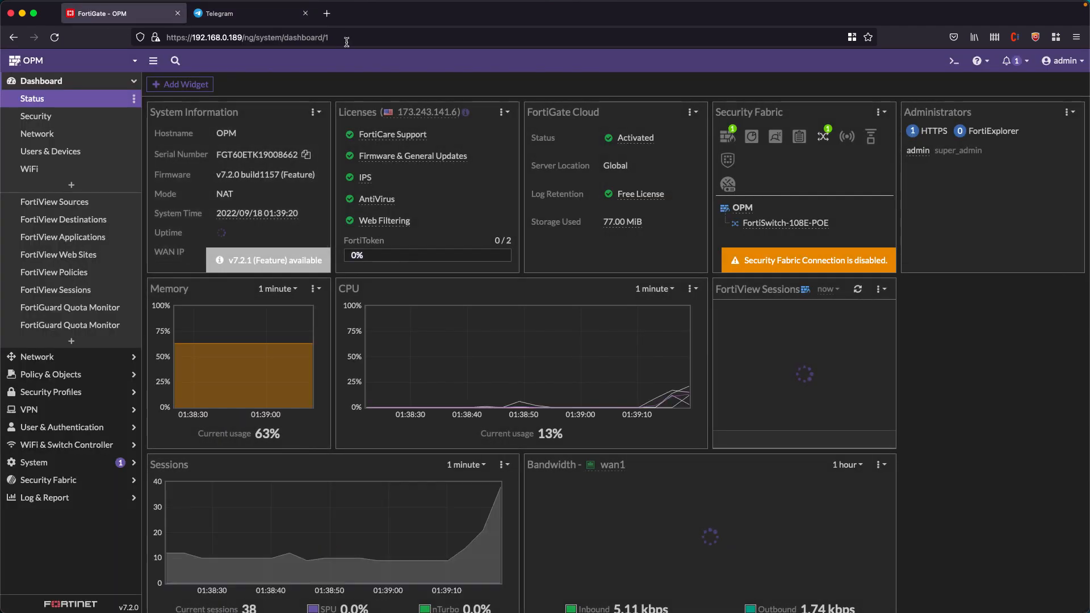